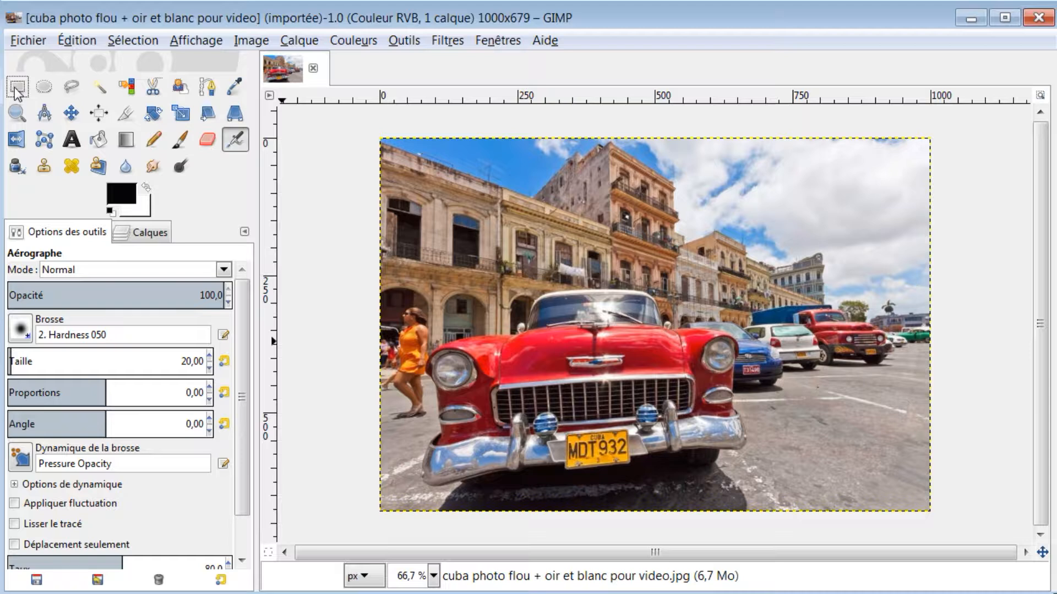
drag(764, 163, 811, 208)
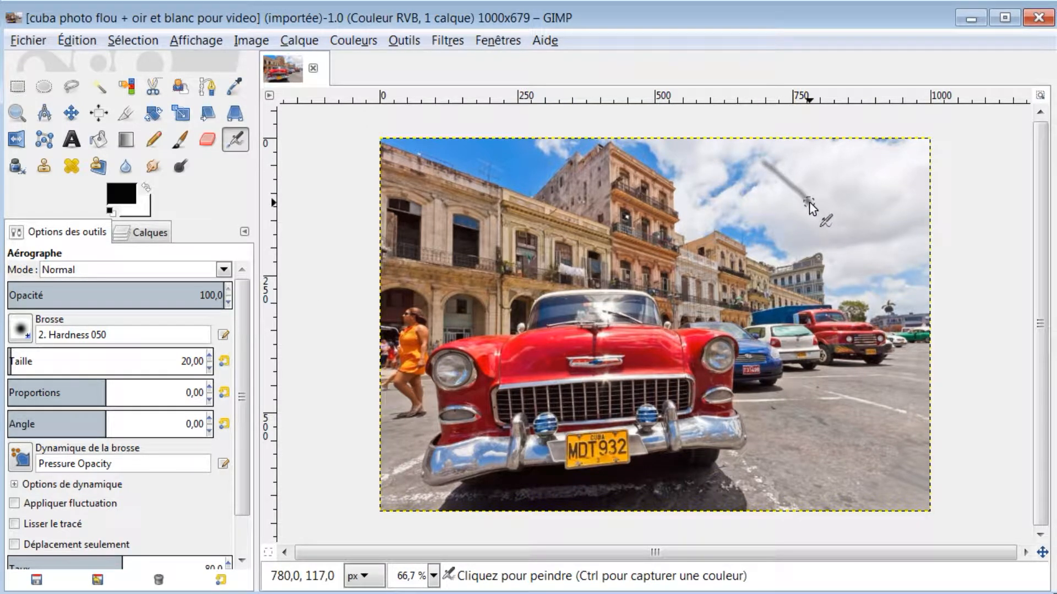
click(19, 87)
drag(731, 154, 896, 241)
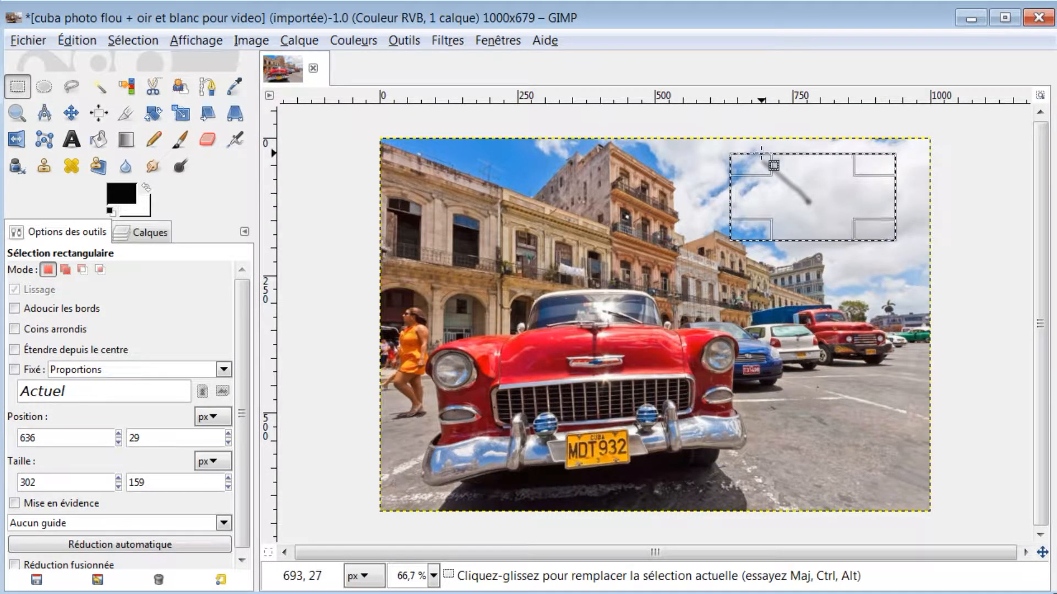
click(144, 232)
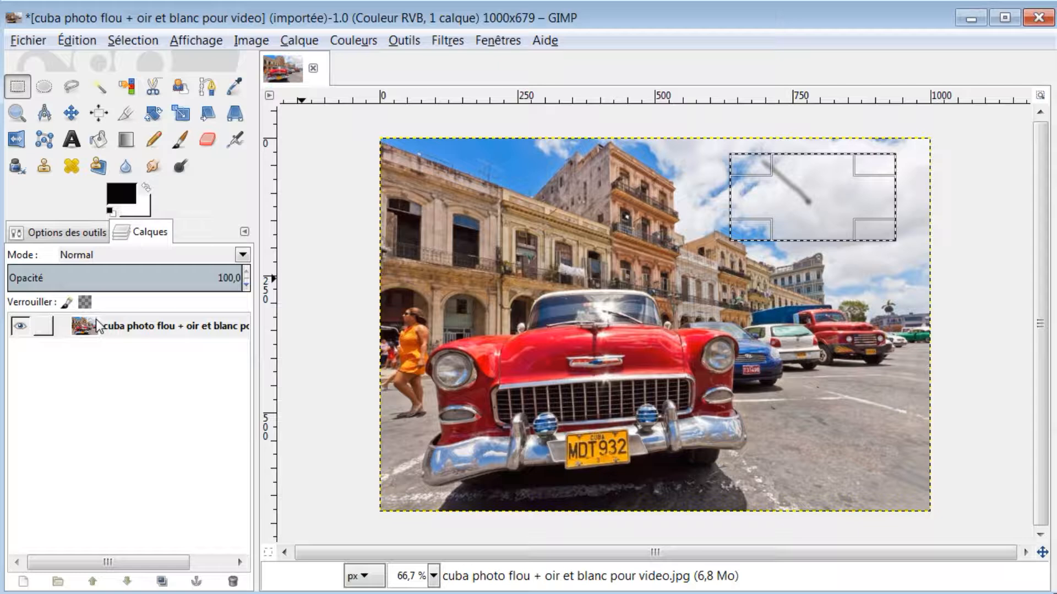
click(180, 139)
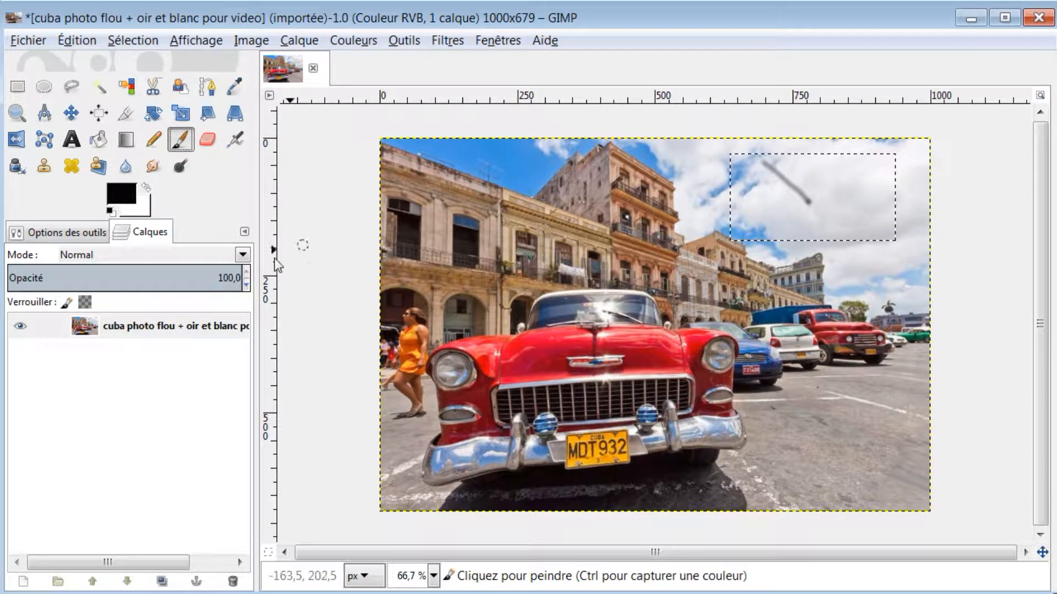
click(33, 233)
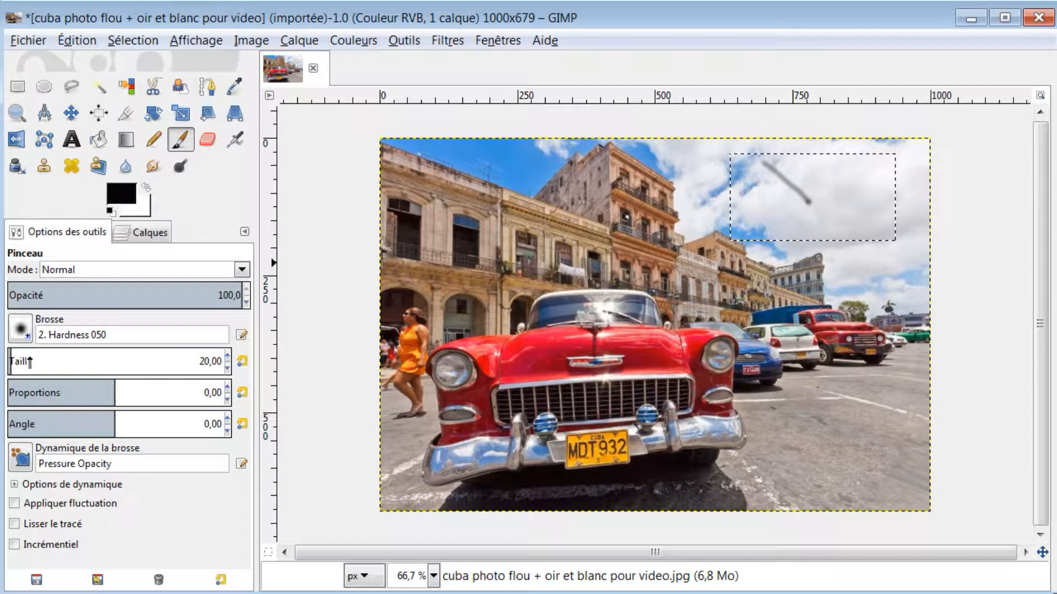
mouse_move(794, 206)
mouse_down()
mouse_move(731, 185)
mouse_move(752, 158)
mouse_move(764, 217)
mouse_move(852, 213)
mouse_up()
key(ctrl+z)
key(ctrl+z)
key(ctrl+z)
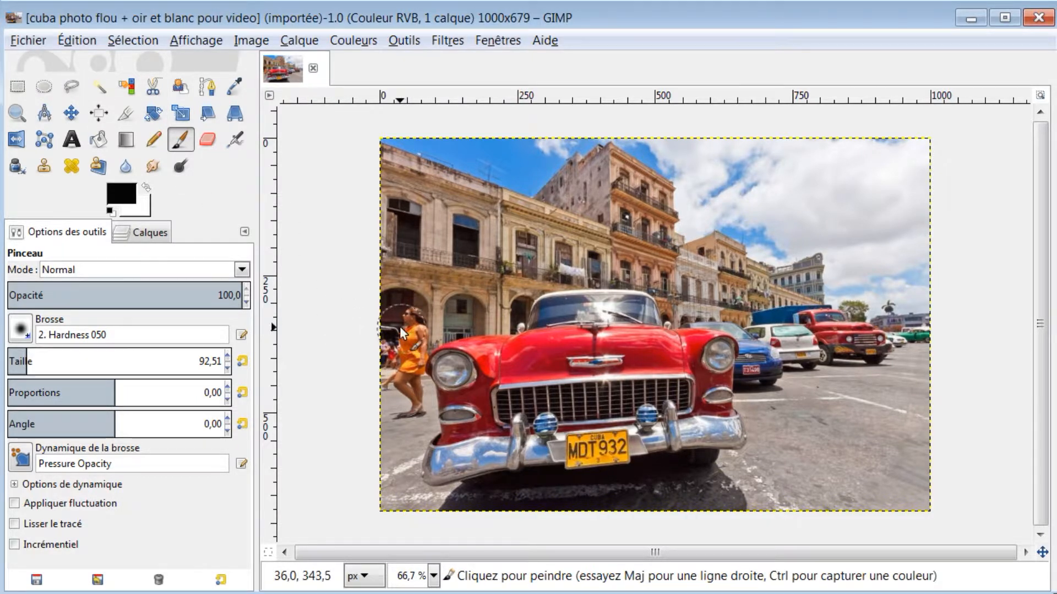
Step: Try outlining the upper opening of the arch between the woman and the car with a free selection, and undo it
ctrl+scroll(399, 325, up, 1)
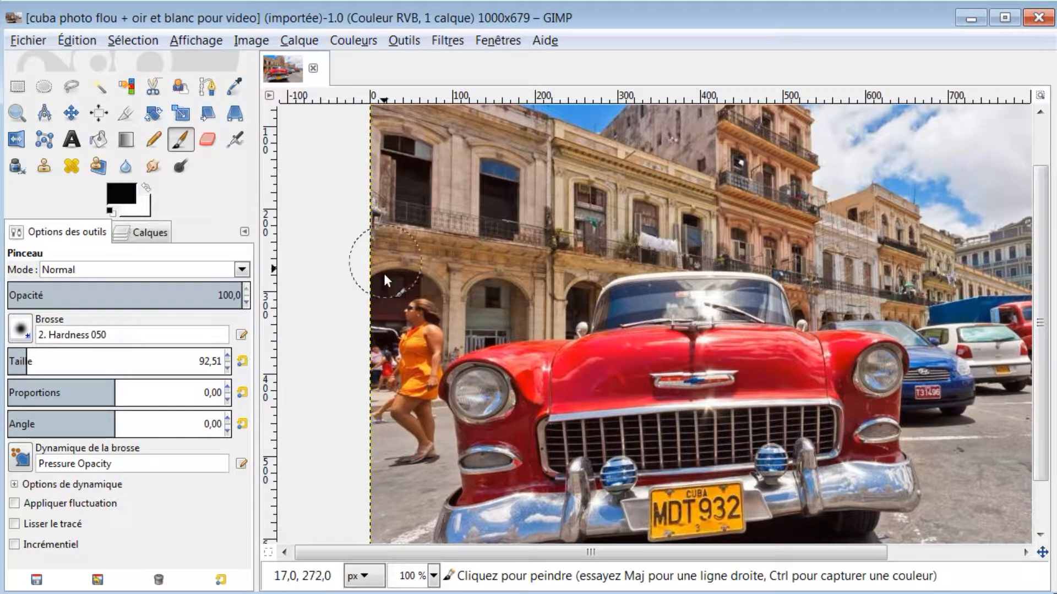
scroll(424, 292, up, 1)
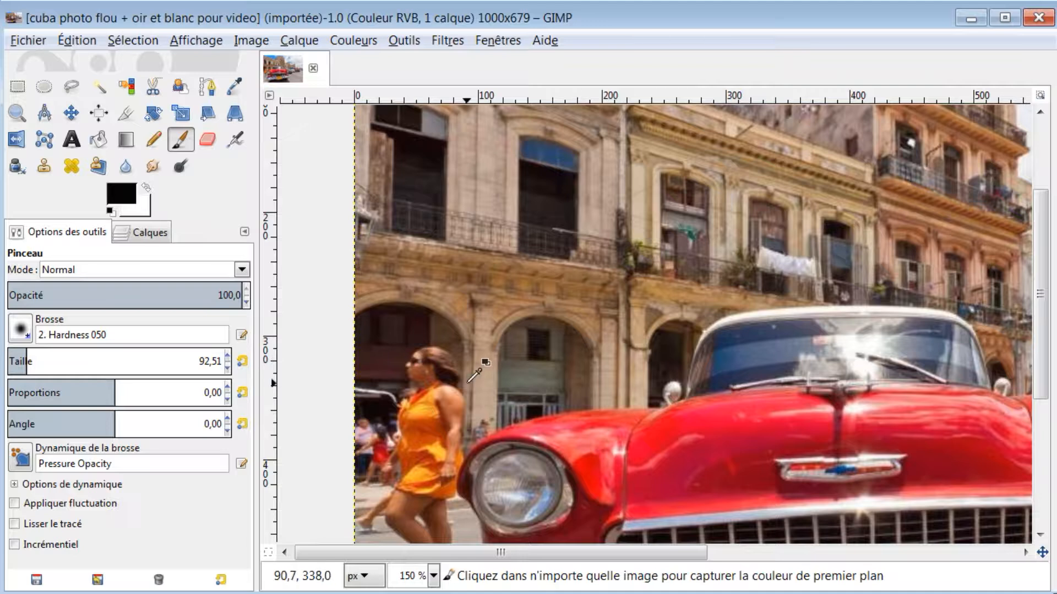
scroll(471, 385, up, 1)
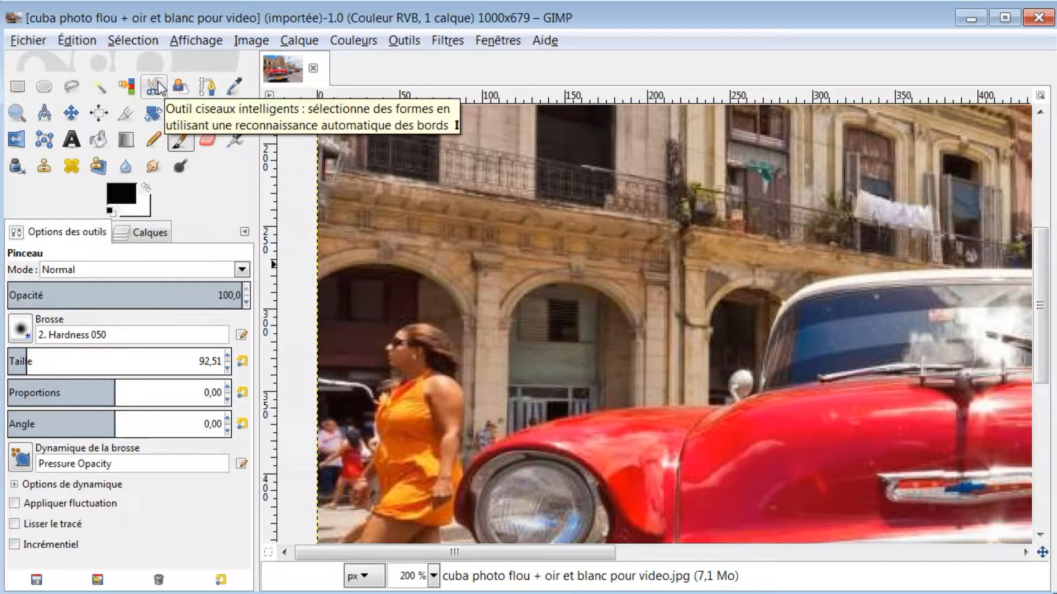
click(72, 88)
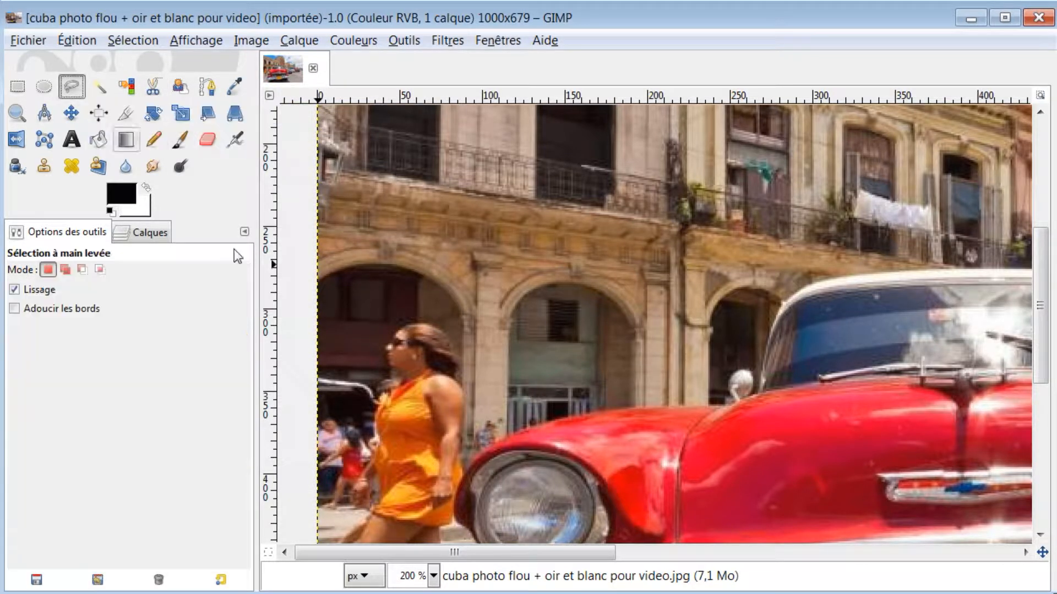
click(507, 384)
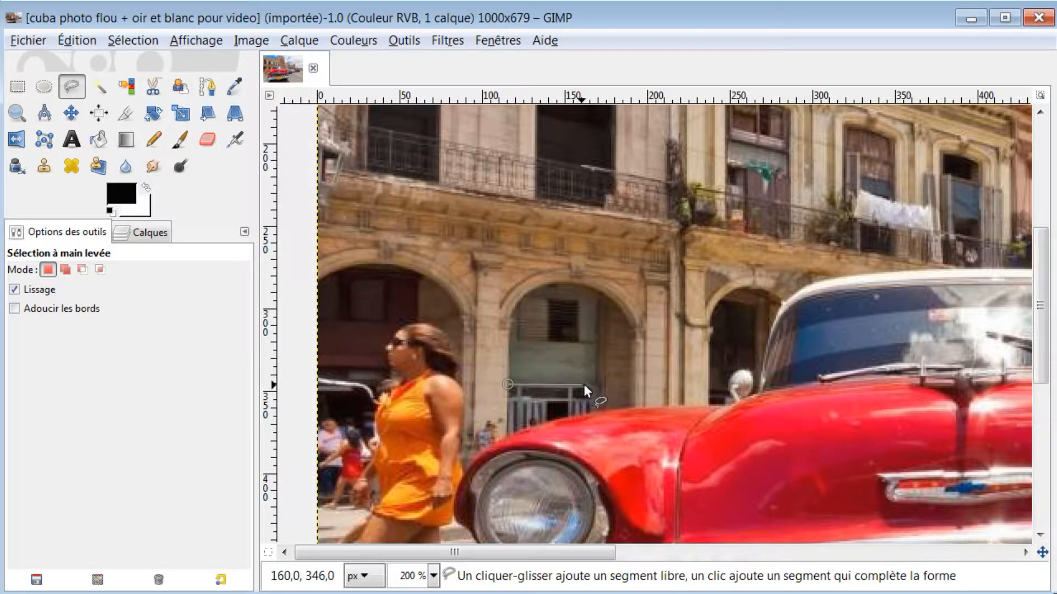
click(631, 385)
click(634, 328)
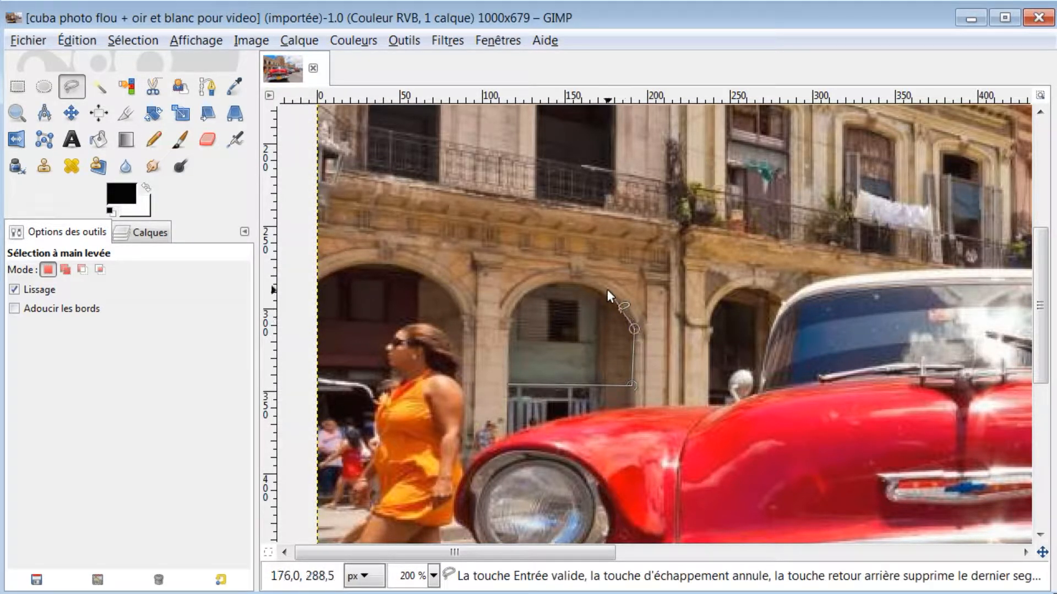
click(606, 292)
click(561, 281)
click(523, 295)
click(509, 323)
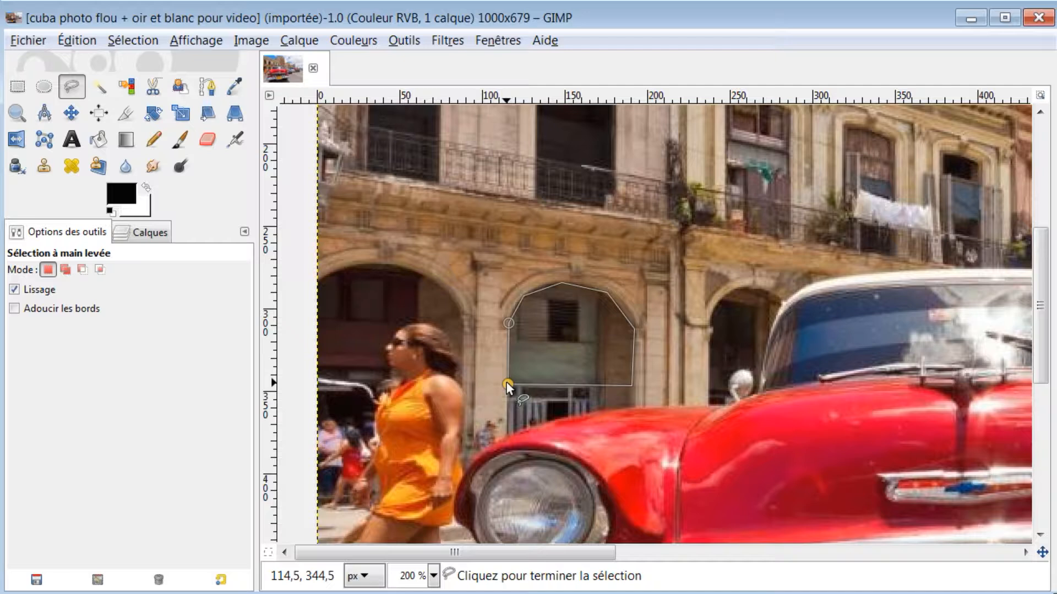
click(507, 382)
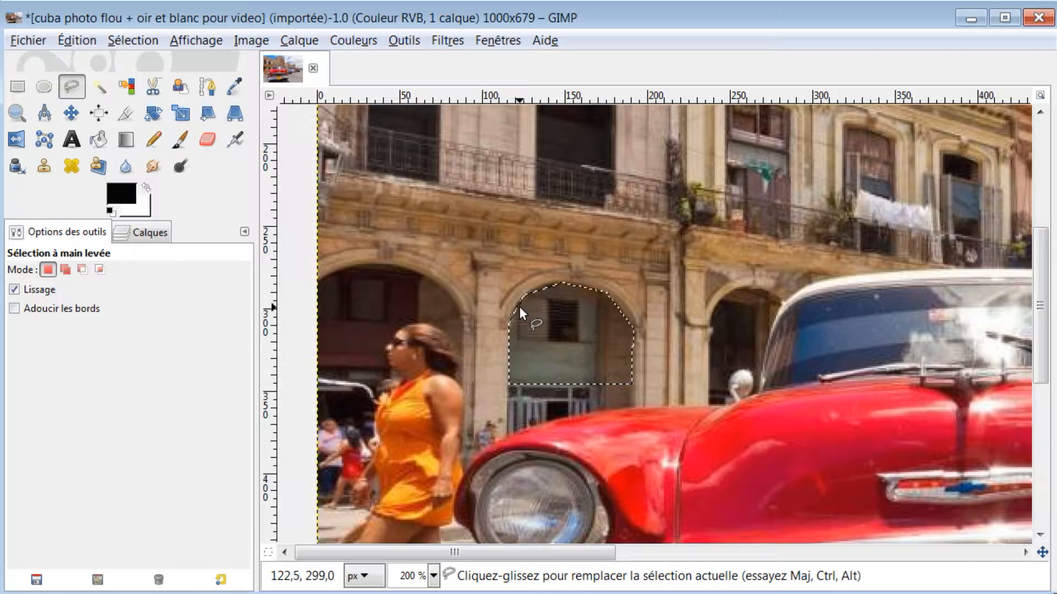
key(ctrl+z)
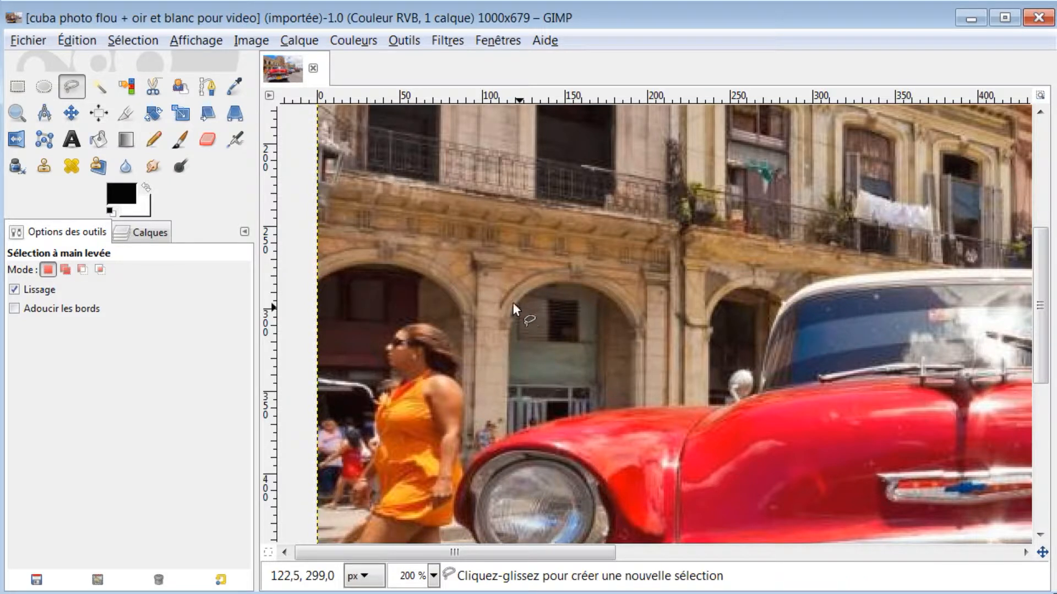
Step: Select the upper opening of the arch between the woman and the car with the Intelligent Scissors, following its curved edge
click(154, 88)
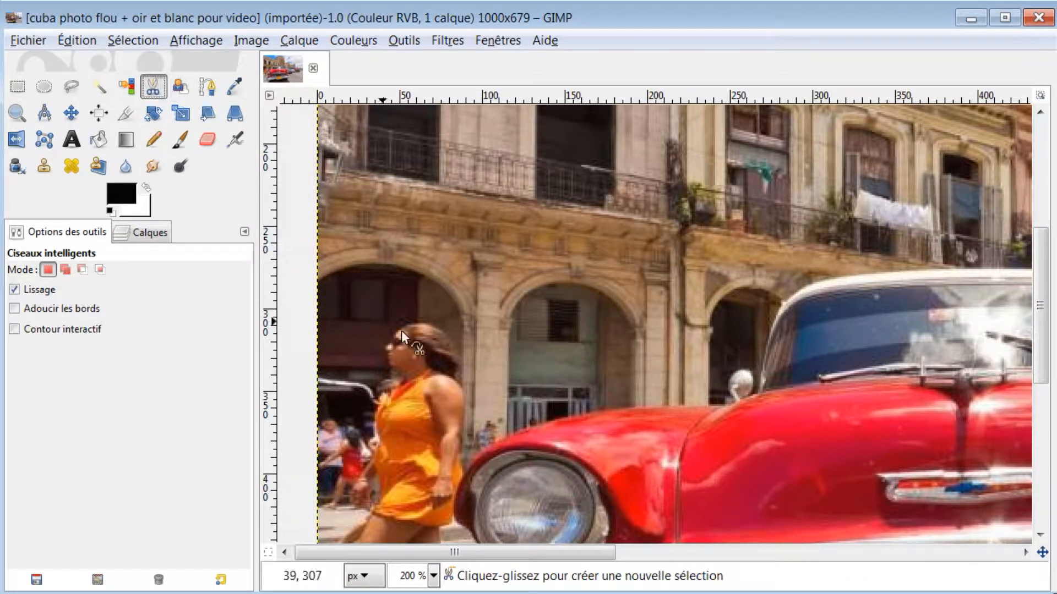
click(505, 384)
click(634, 385)
click(634, 329)
click(597, 289)
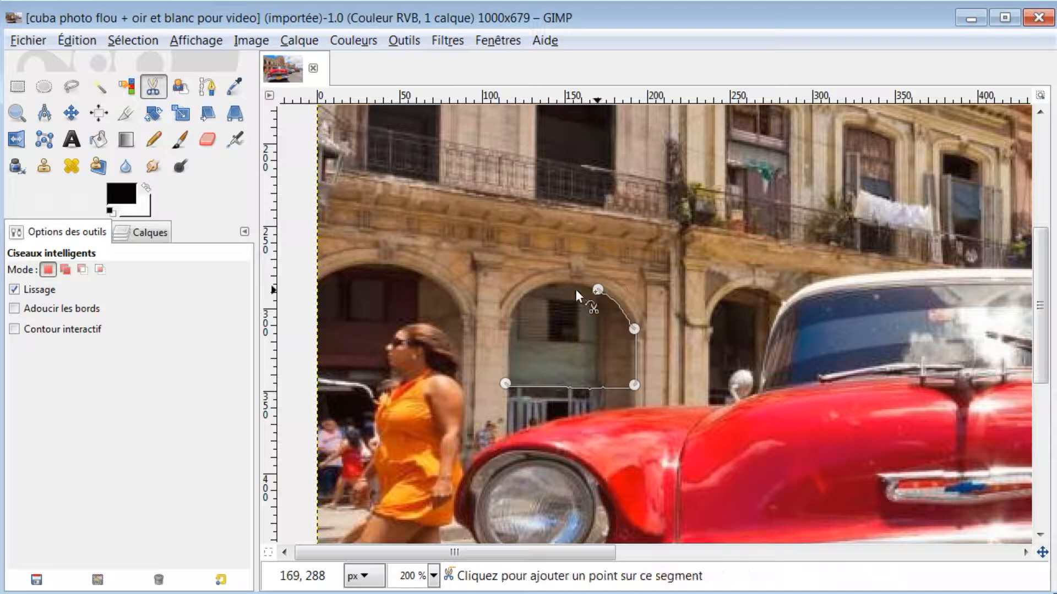
click(512, 316)
drag(557, 298, 542, 284)
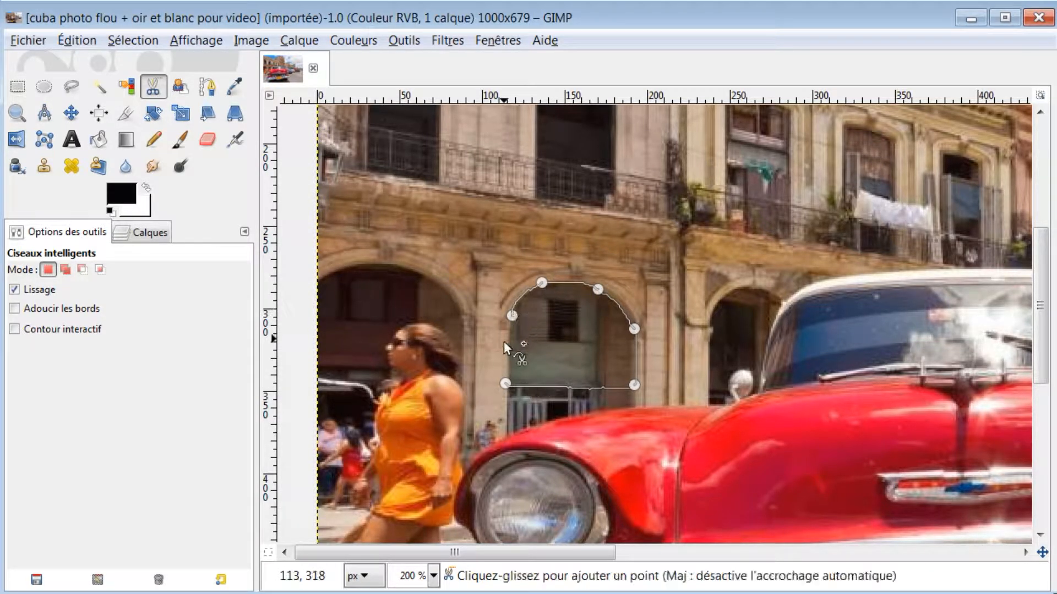
click(505, 383)
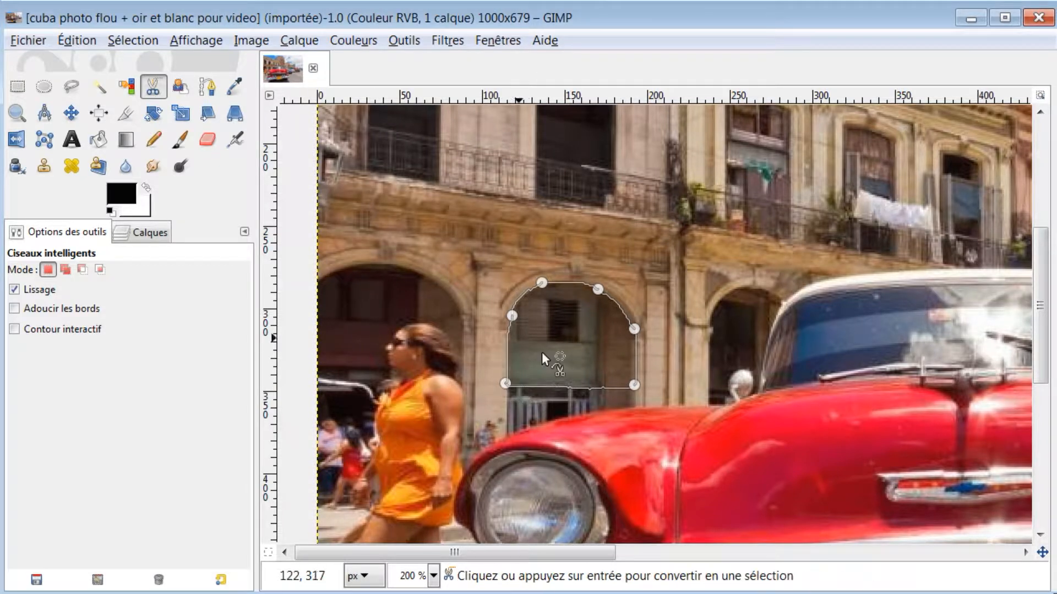
click(580, 335)
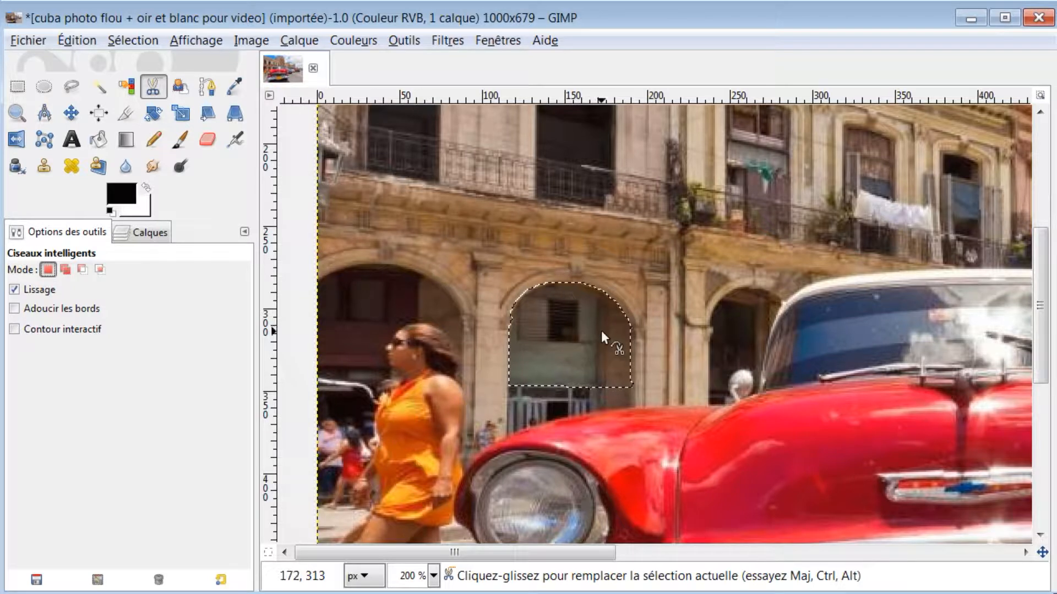
Step: Copy the selected arch opening and paste it as a new layer
key(ctrl+c)
click(140, 233)
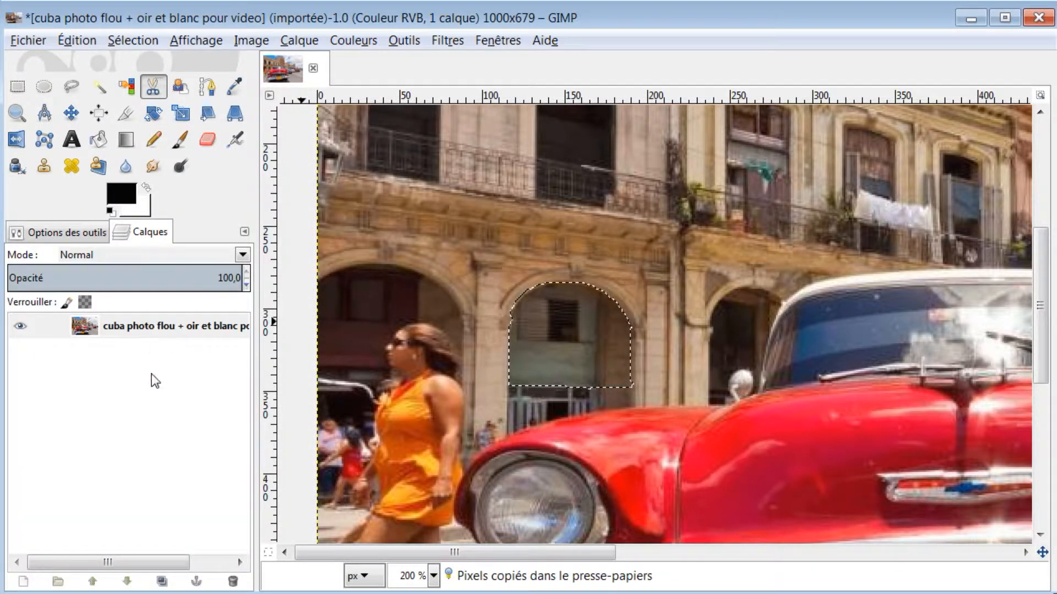
key(ctrl+v)
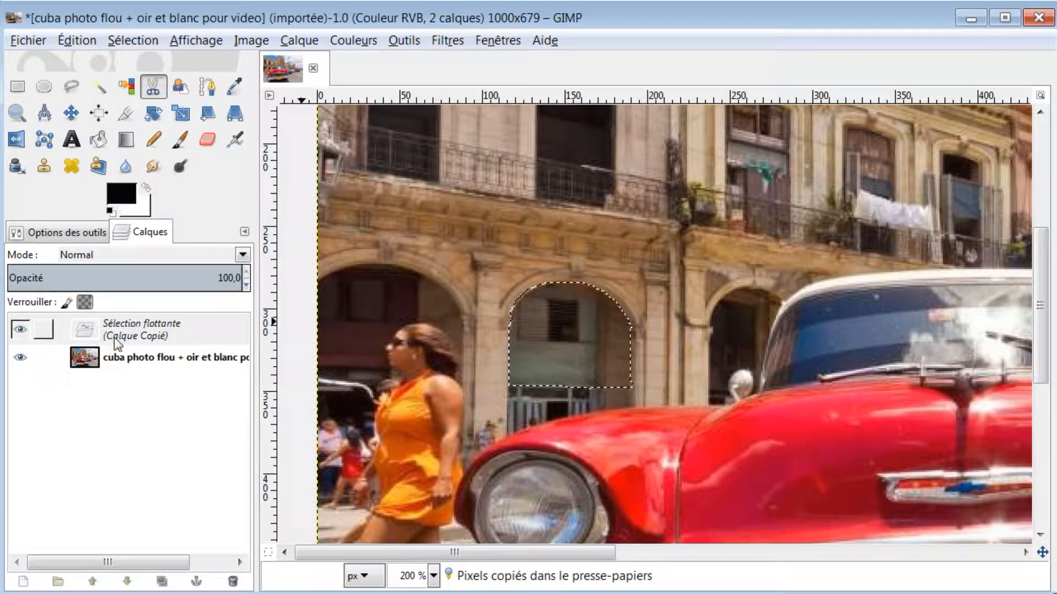
right_click(118, 329)
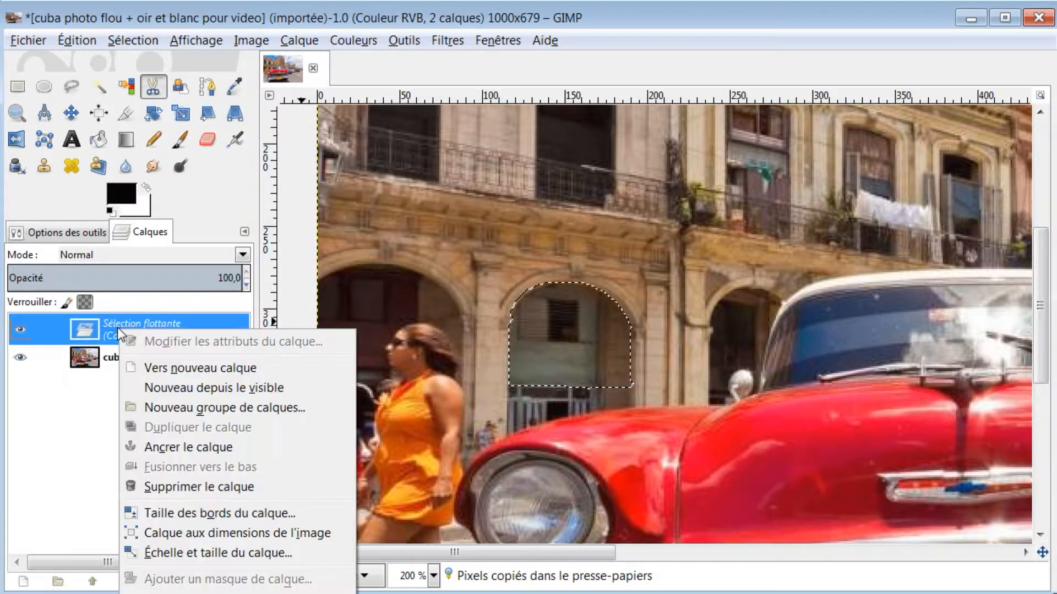
click(187, 367)
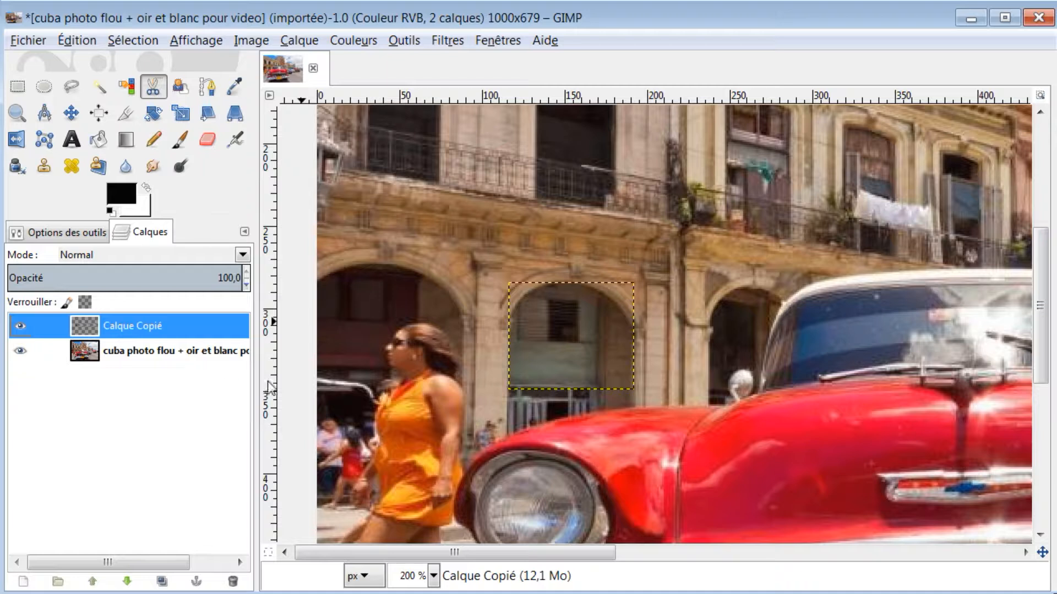
Step: Move the copied arch layer over the woman's head to fit the neighbouring arch, and scale it to 94 x 64 px
click(72, 113)
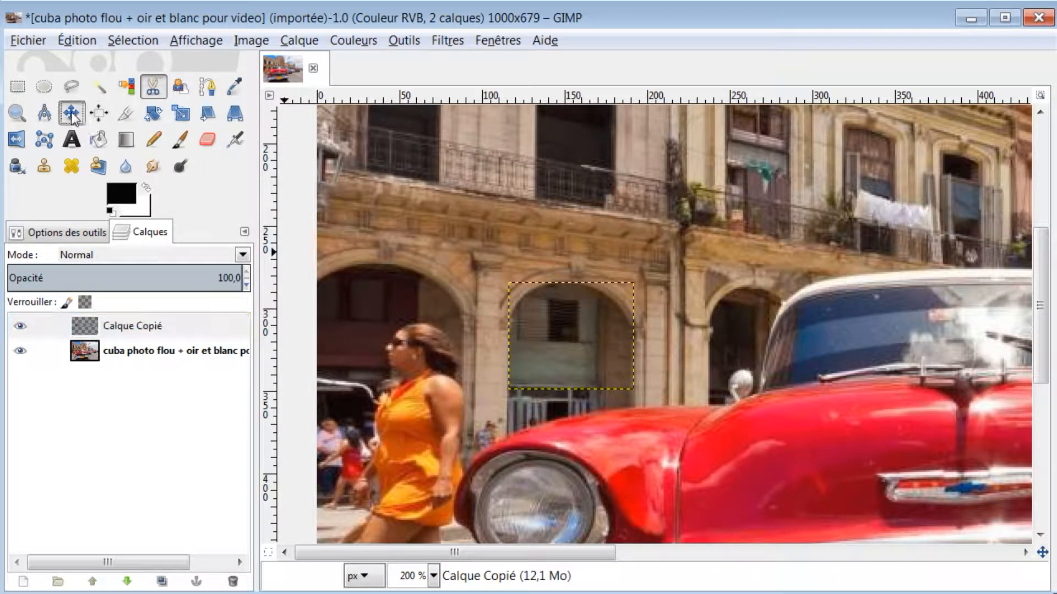
drag(578, 341, 409, 327)
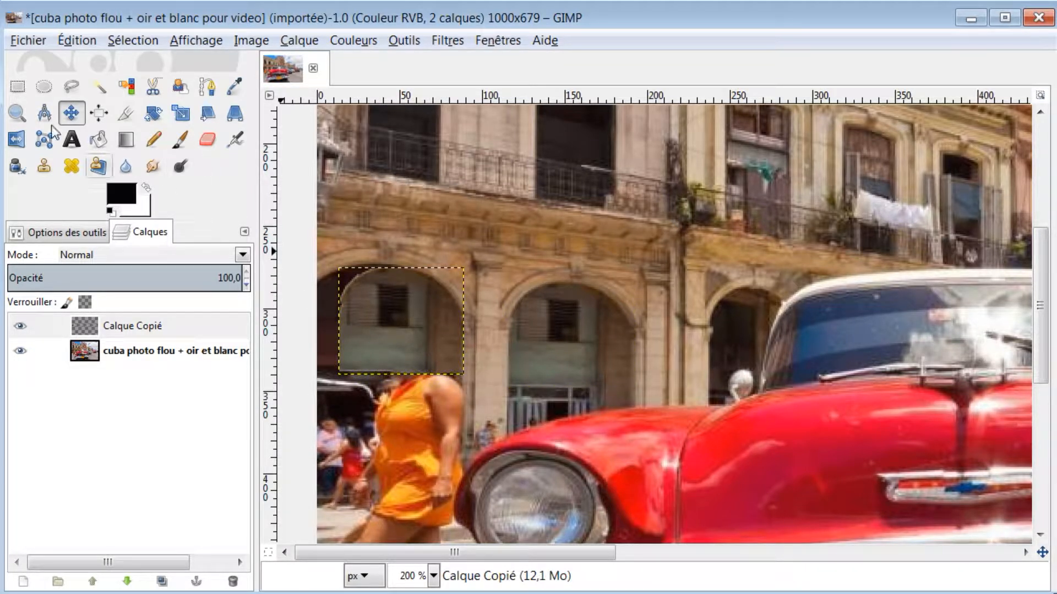
click(183, 114)
drag(338, 337, 315, 330)
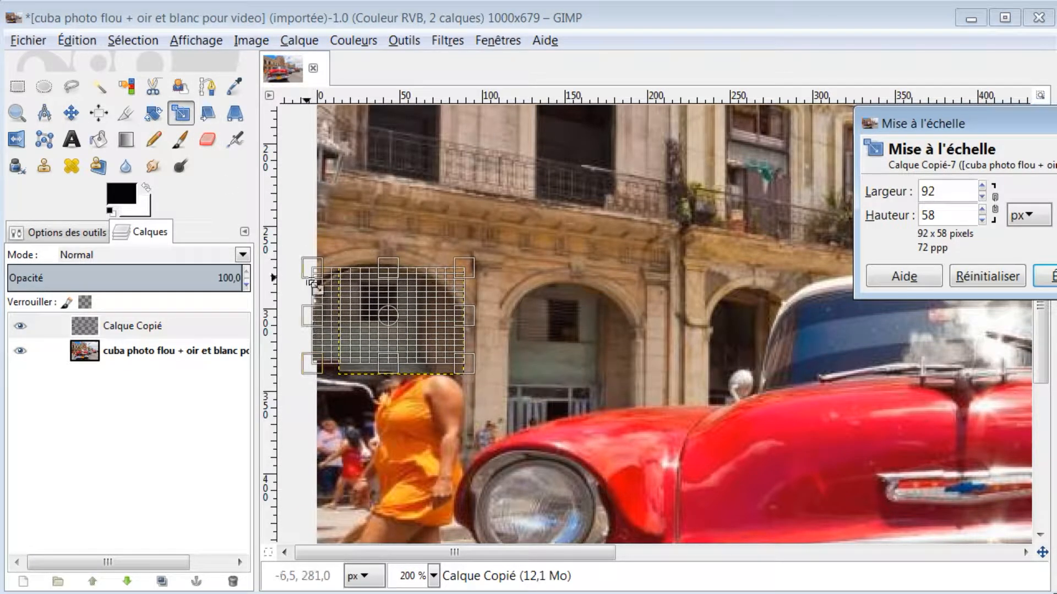
drag(308, 269, 313, 264)
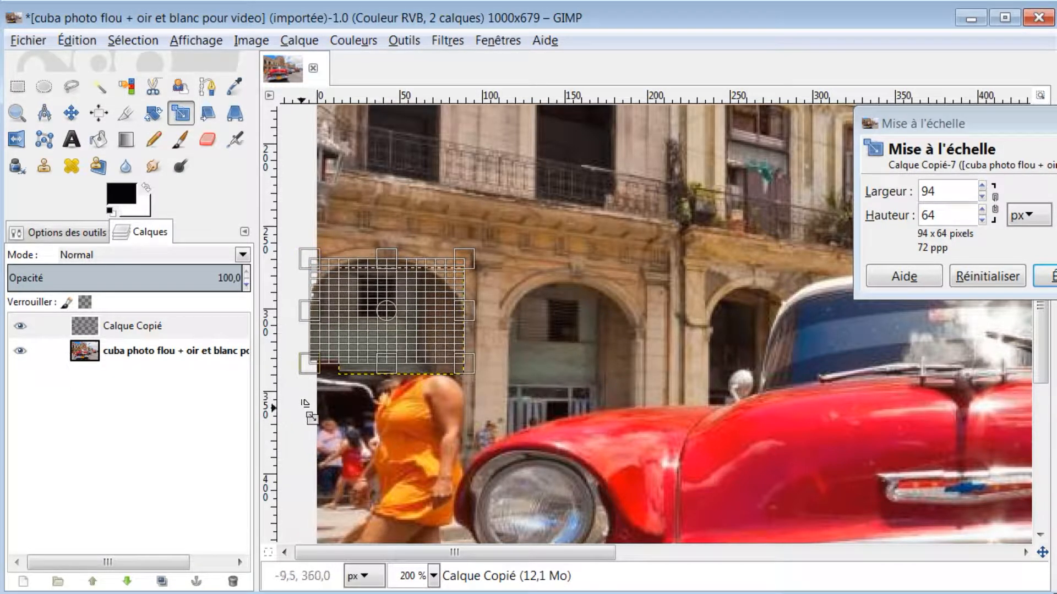
key(Return)
Step: Copy a rectangular strip from the lower part of the placed arch layer and paste it as a new layer
scroll(336, 395, down, 1)
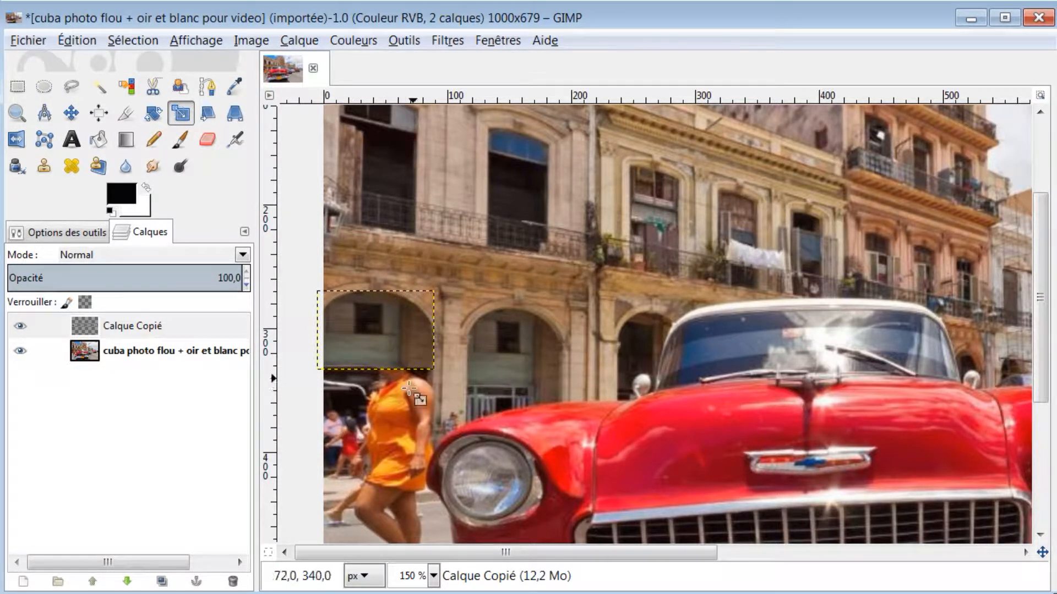
scroll(301, 362, up, 2)
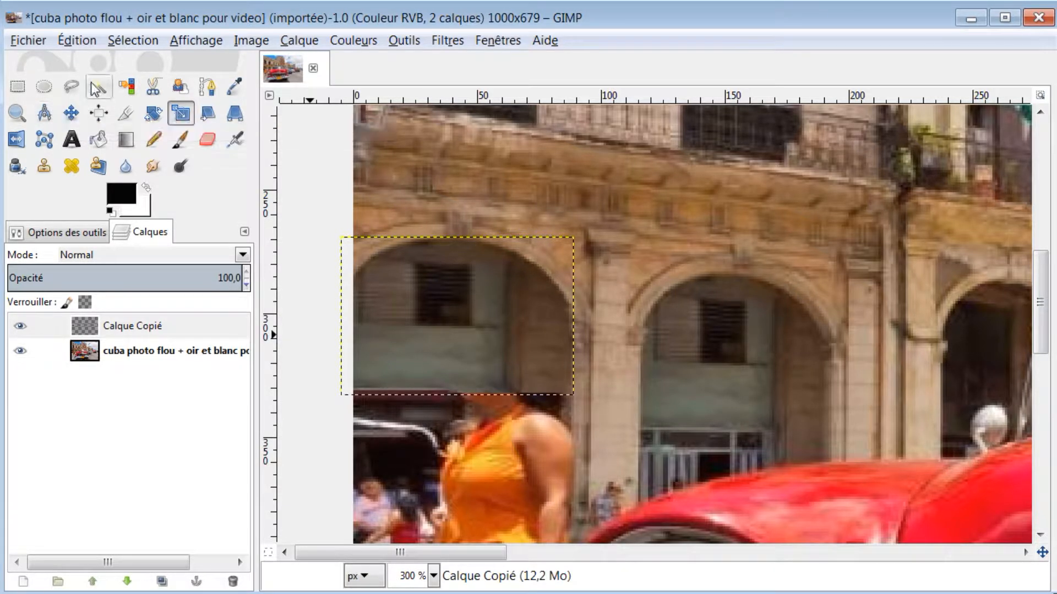
click(18, 86)
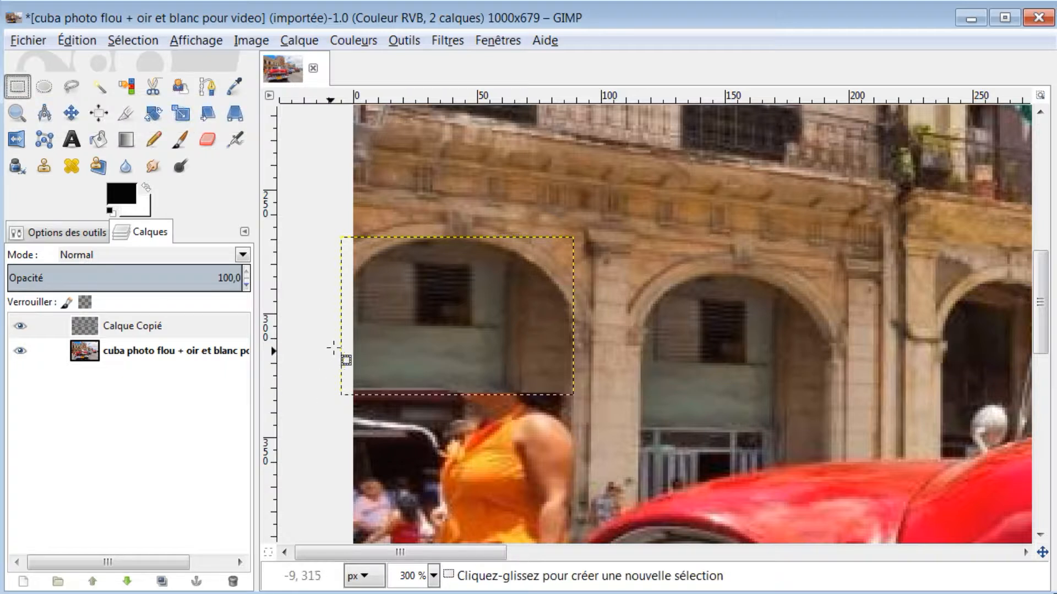
drag(353, 325, 573, 394)
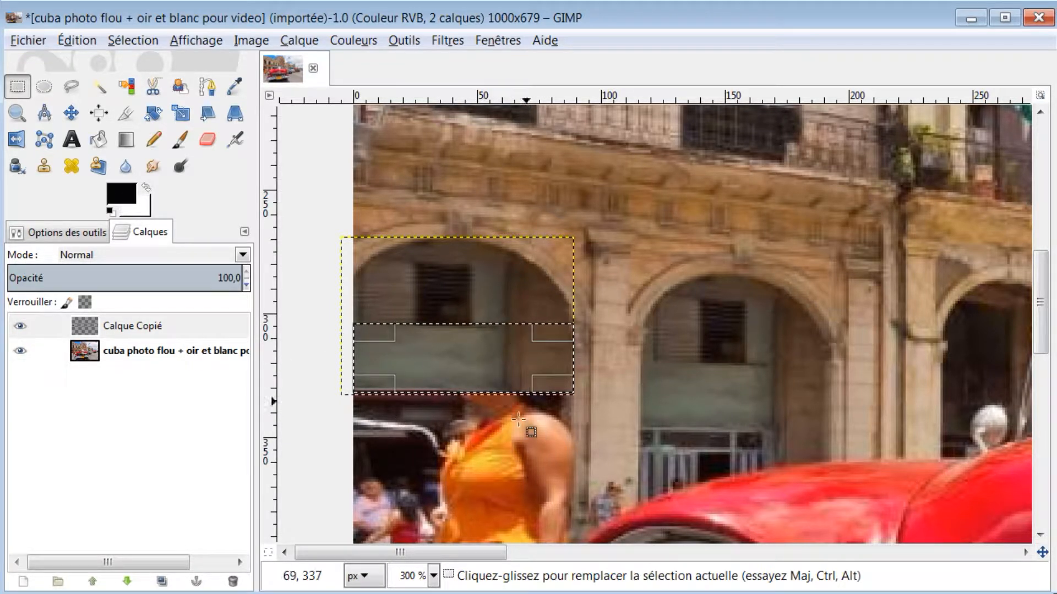
key(ctrl+c)
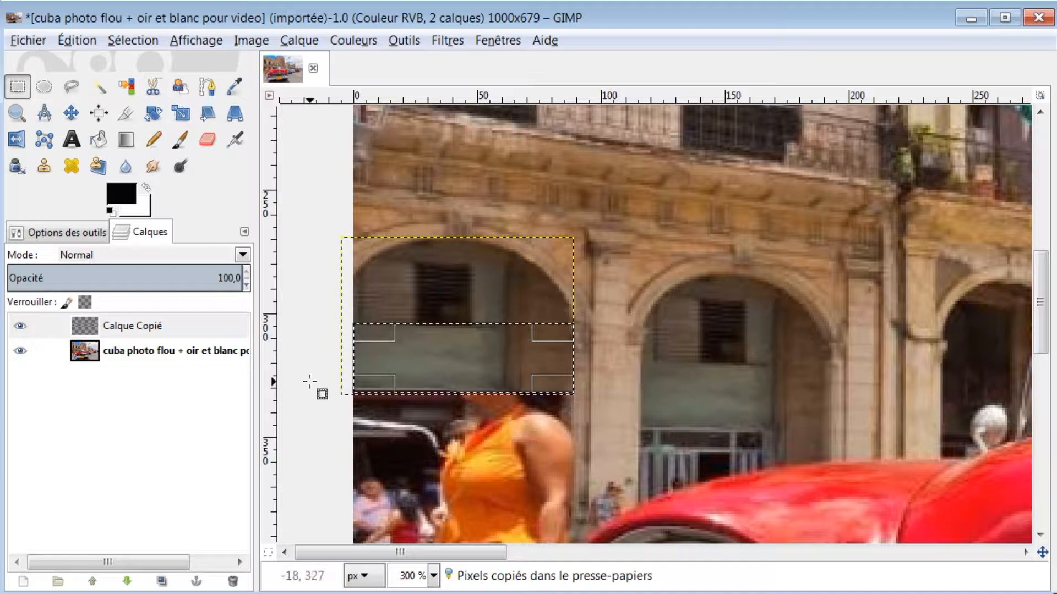
key(ctrl+v)
right_click(121, 330)
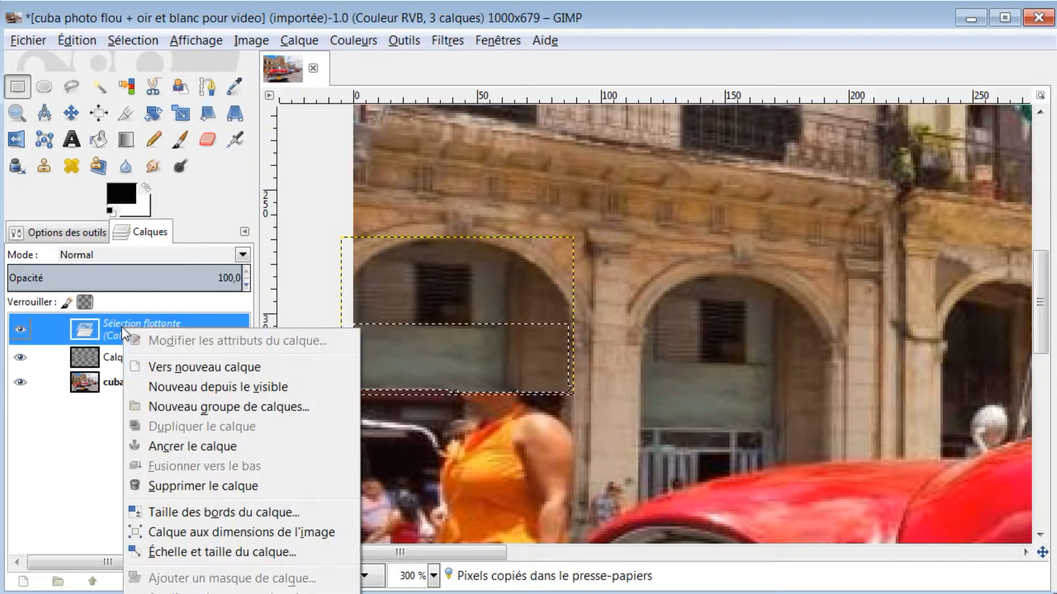
click(183, 365)
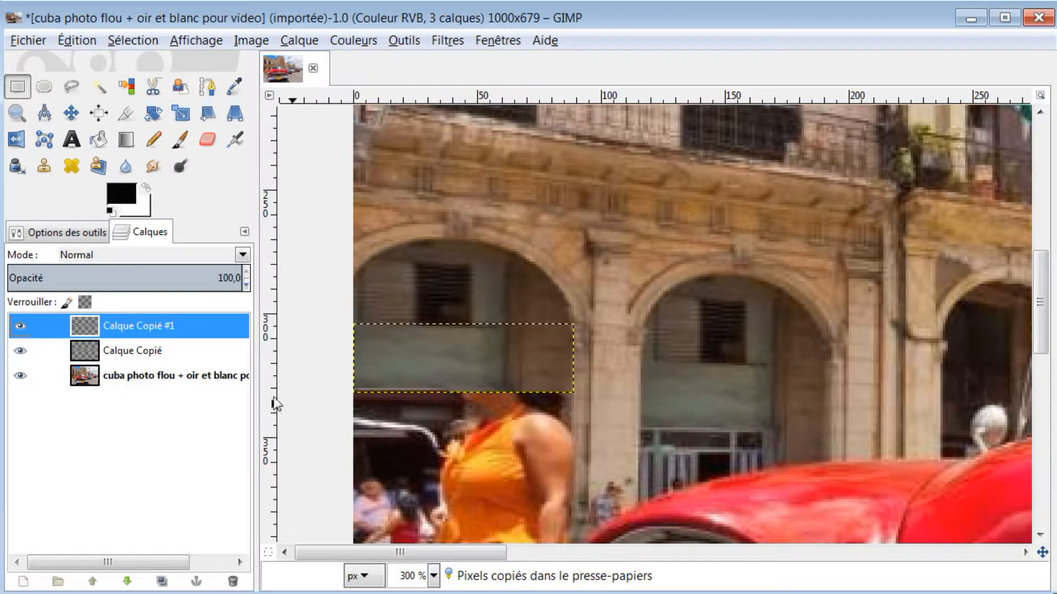
Step: Move the pasted strip layer down over the woman's shoulders so it continues the wall below the arch piece
click(71, 113)
drag(430, 348, 429, 409)
scroll(566, 401, down, 2)
scroll(540, 488, up, 2)
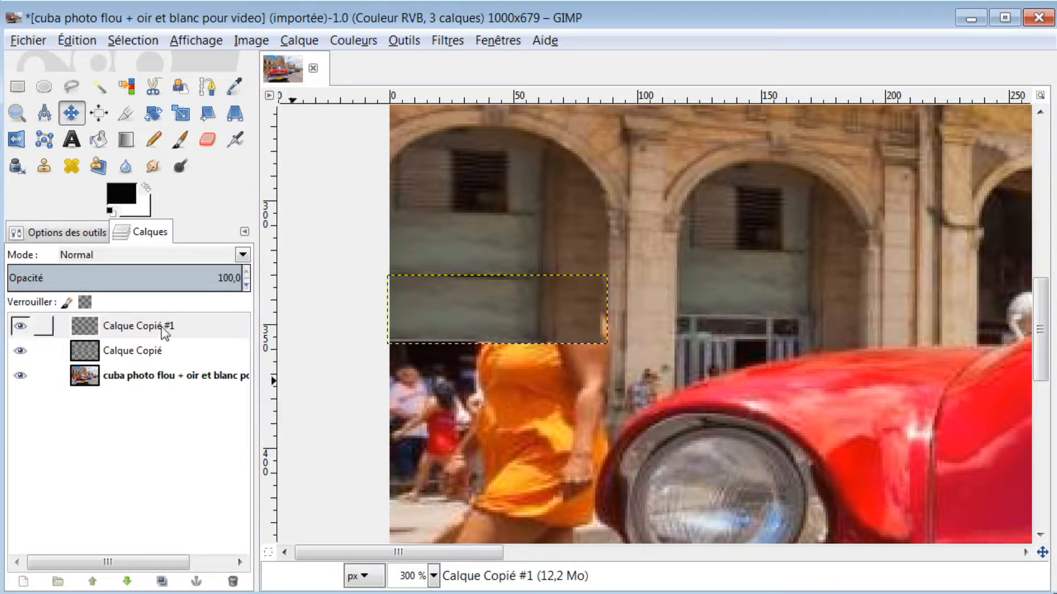
Step: Duplicate the wall strip layer twice
right_click(136, 325)
click(187, 426)
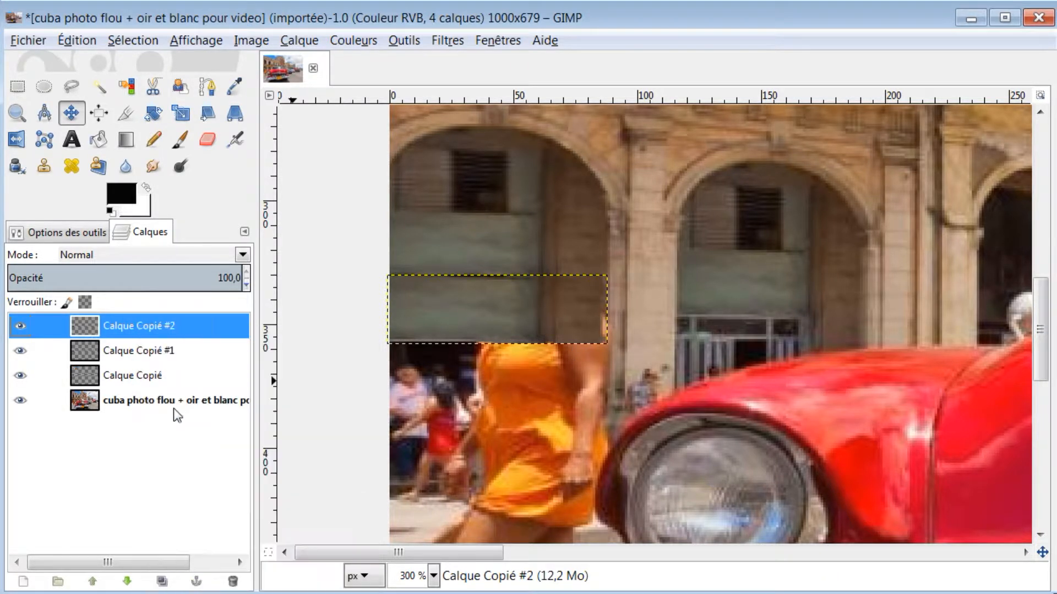
right_click(135, 326)
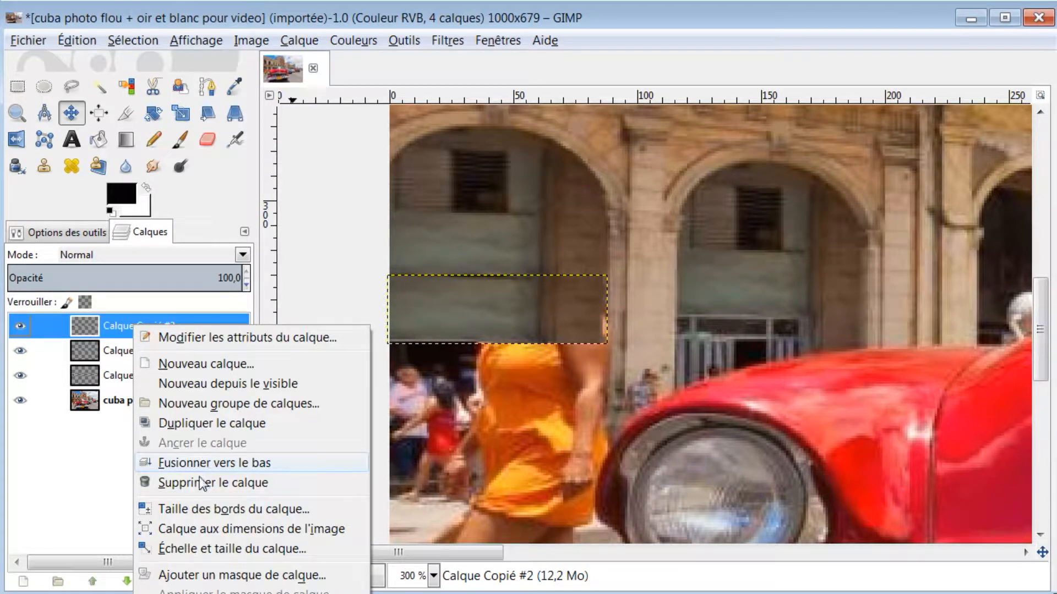
click(190, 424)
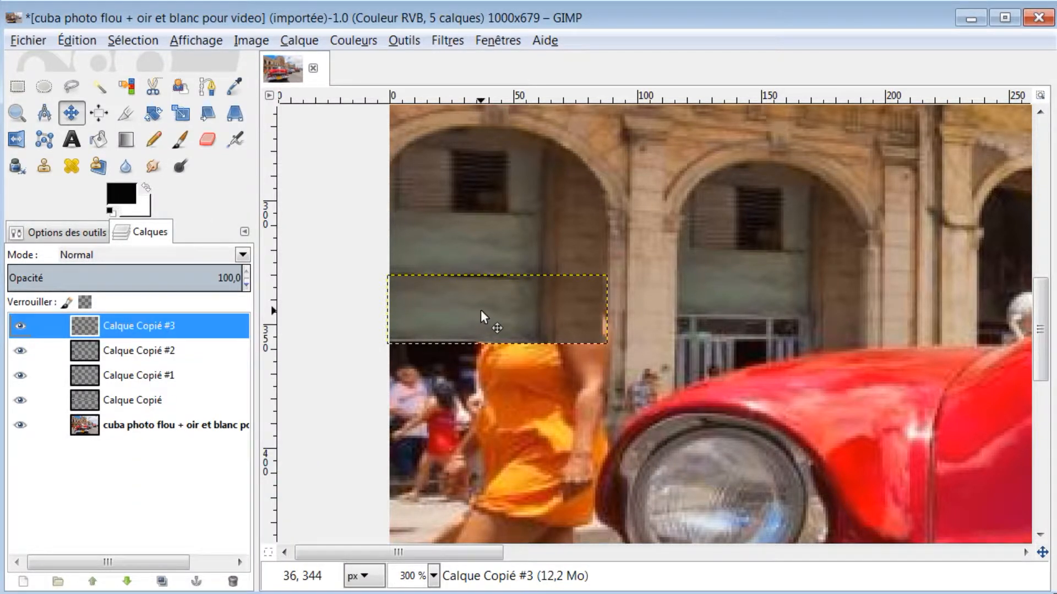
Step: Stack the two duplicated strips below the first one to cover the upper part of the woman's orange dress
drag(481, 311, 487, 398)
drag(474, 389, 481, 369)
drag(483, 311, 481, 425)
drag(482, 367, 482, 364)
drag(482, 314, 485, 311)
Step: Duplicate the strip layer once more and place the copy over the lower part of the dress, down to the legs
right_click(155, 329)
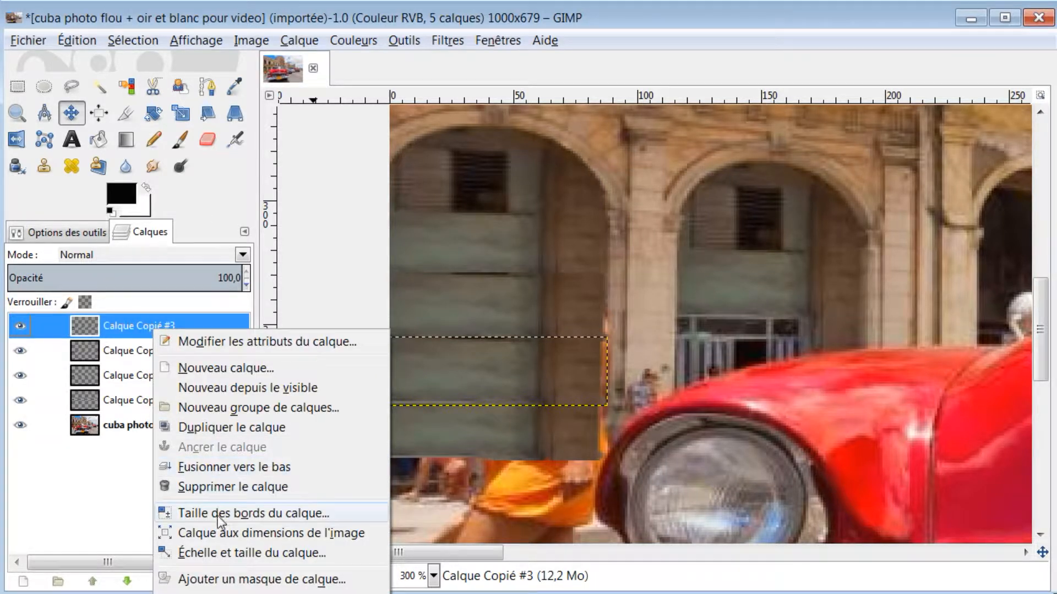
click(223, 427)
drag(464, 378, 464, 478)
scroll(359, 384, down, 2)
scroll(358, 384, down, 1)
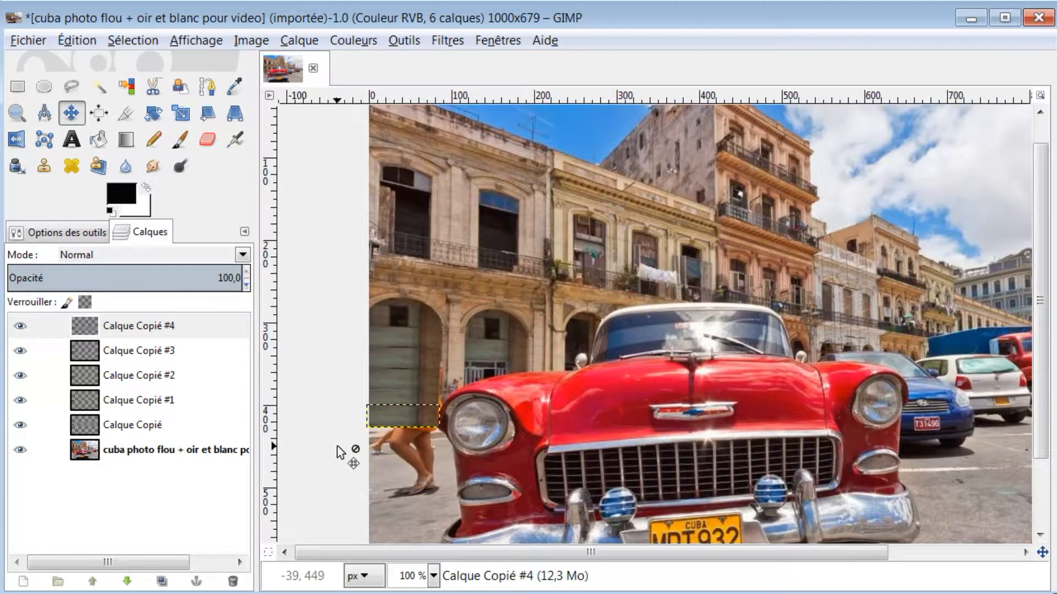
scroll(341, 449, up, 2)
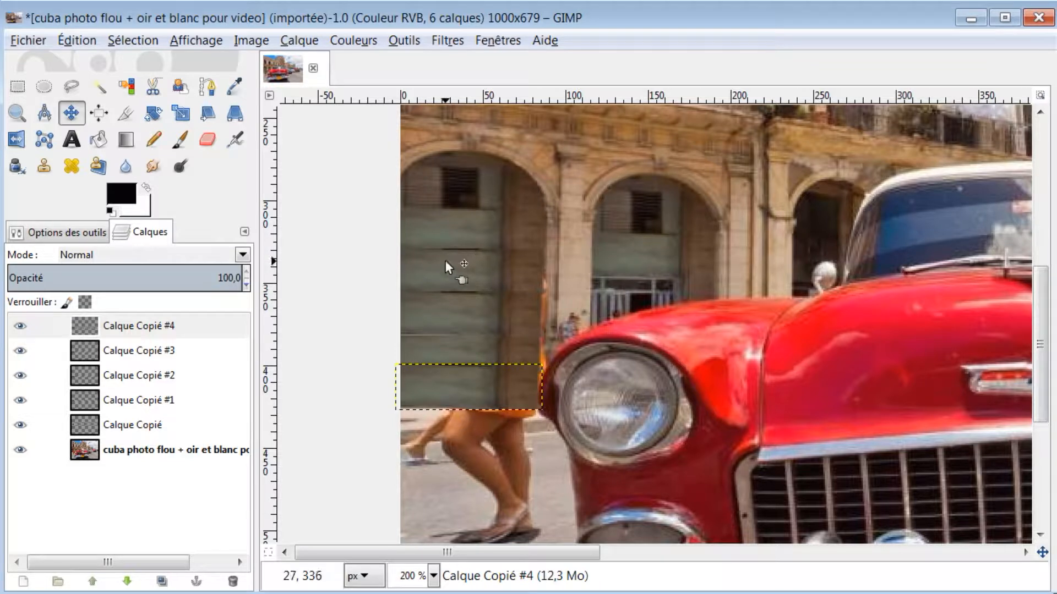
Step: Merge the four strip layers down one after another into the copied arch layer
right_click(131, 326)
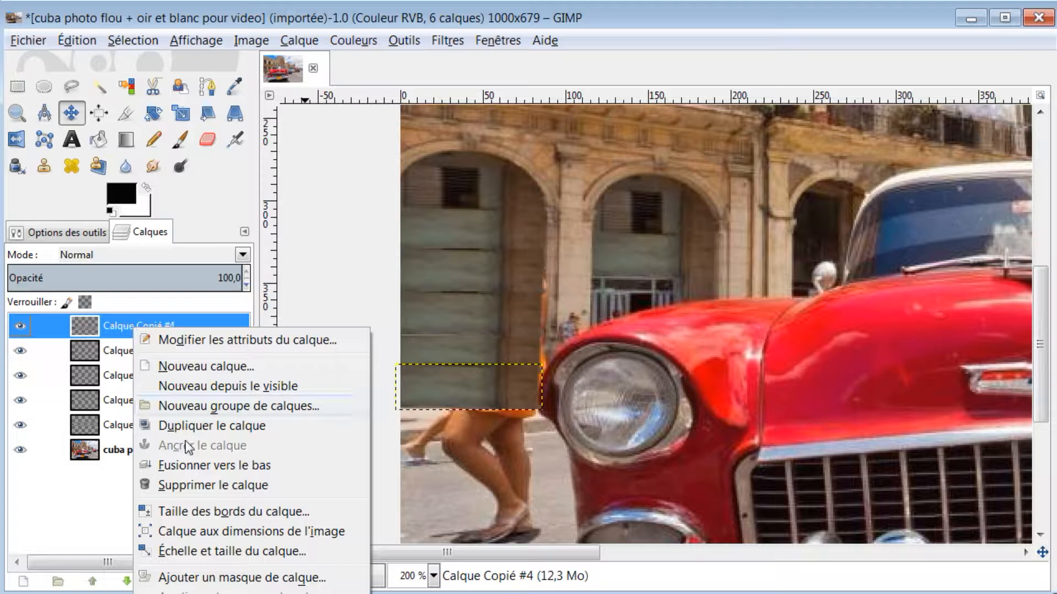
click(209, 465)
right_click(134, 326)
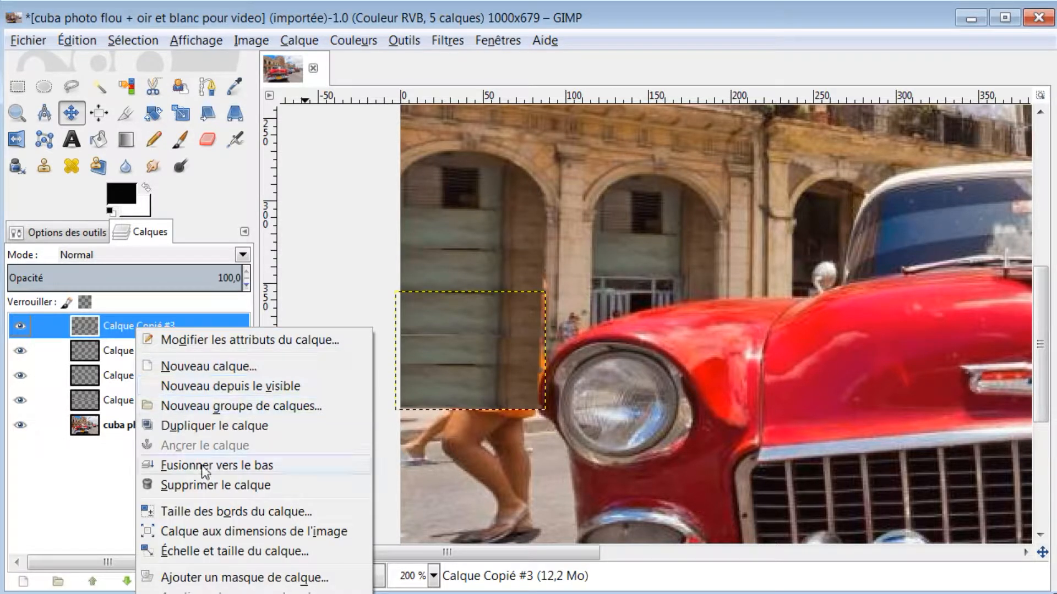
click(204, 465)
right_click(137, 329)
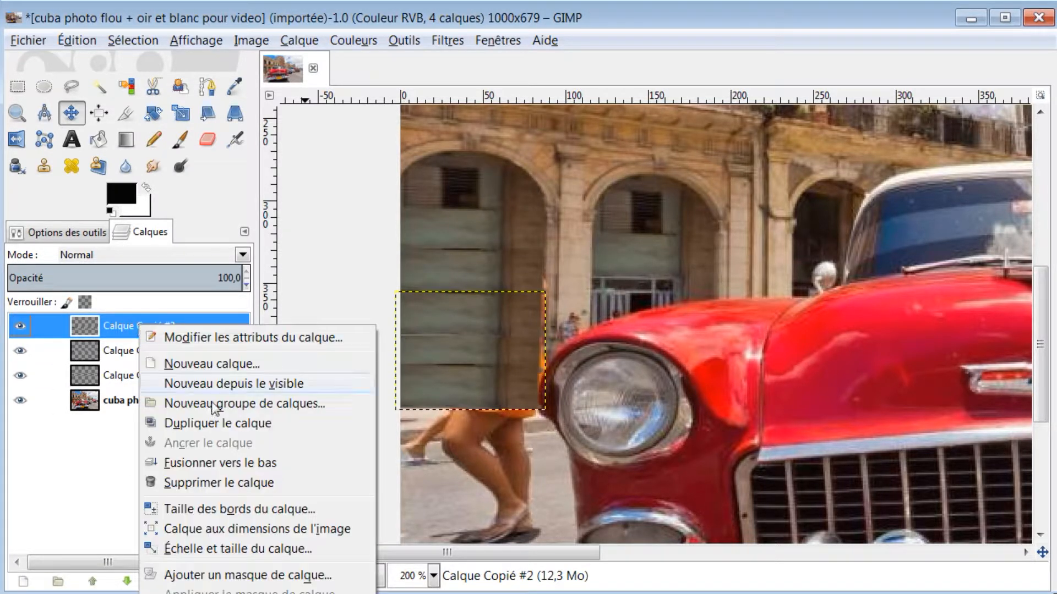
click(206, 464)
right_click(133, 326)
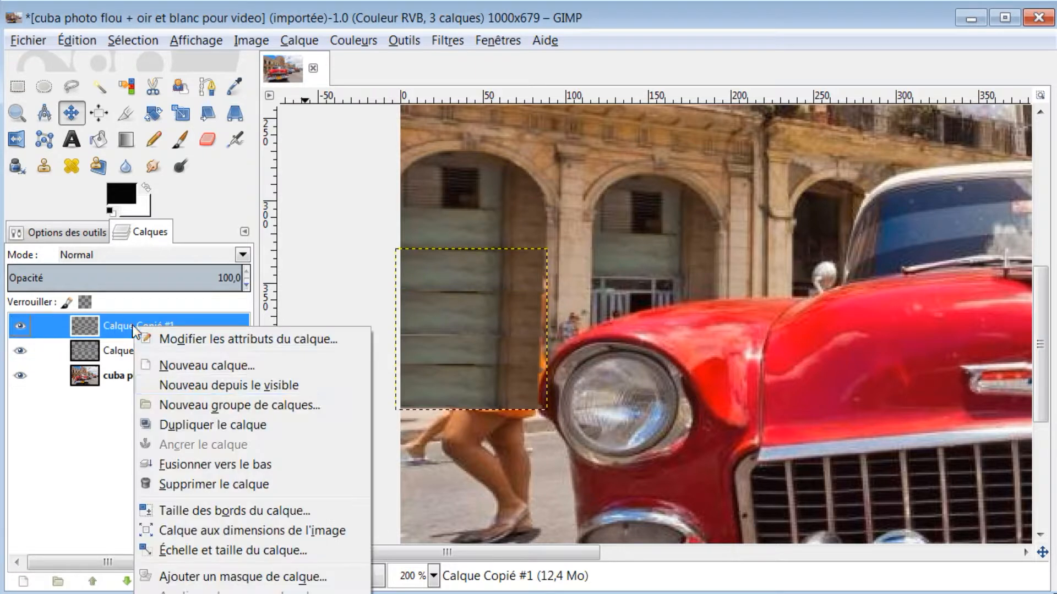
click(213, 465)
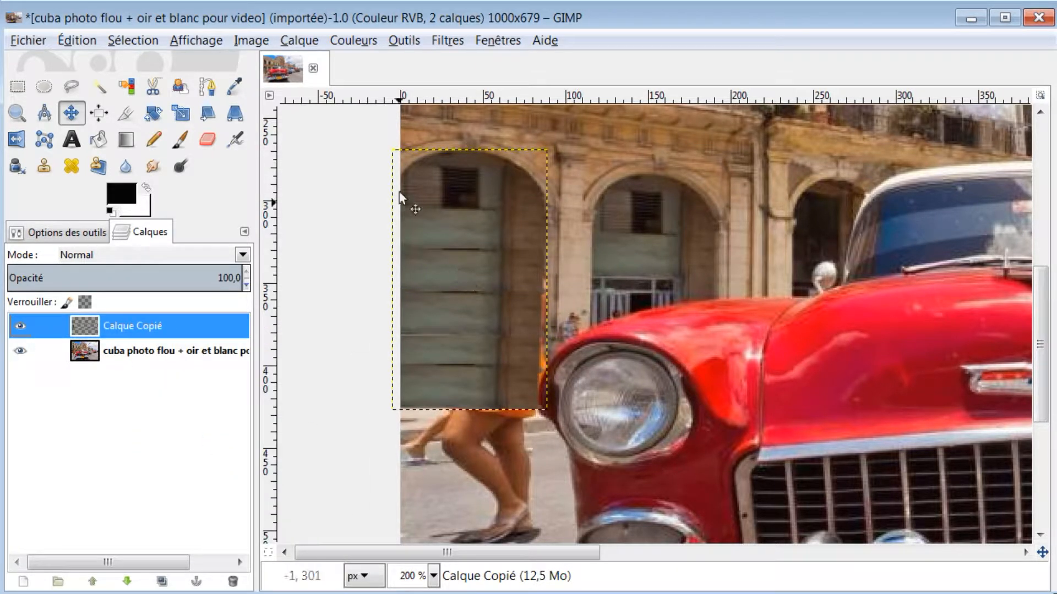
Step: Smudge away the dark upper seams between the wall strips on the merged layer with a brush size of 21.81
click(153, 166)
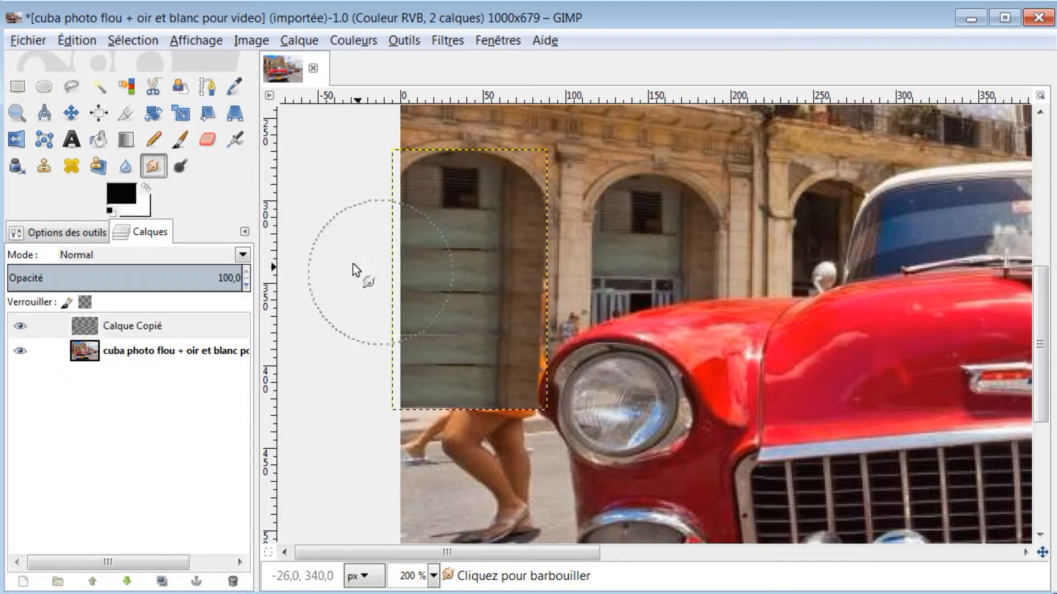
click(61, 233)
click(14, 359)
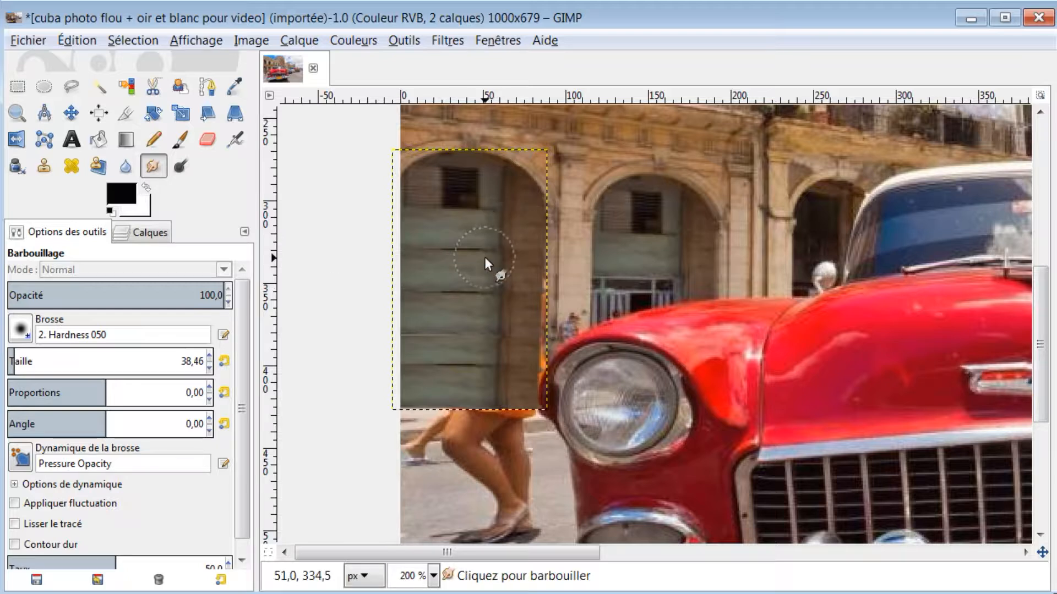
click(11, 357)
scroll(472, 219, up, 2)
scroll(391, 306, up, 1)
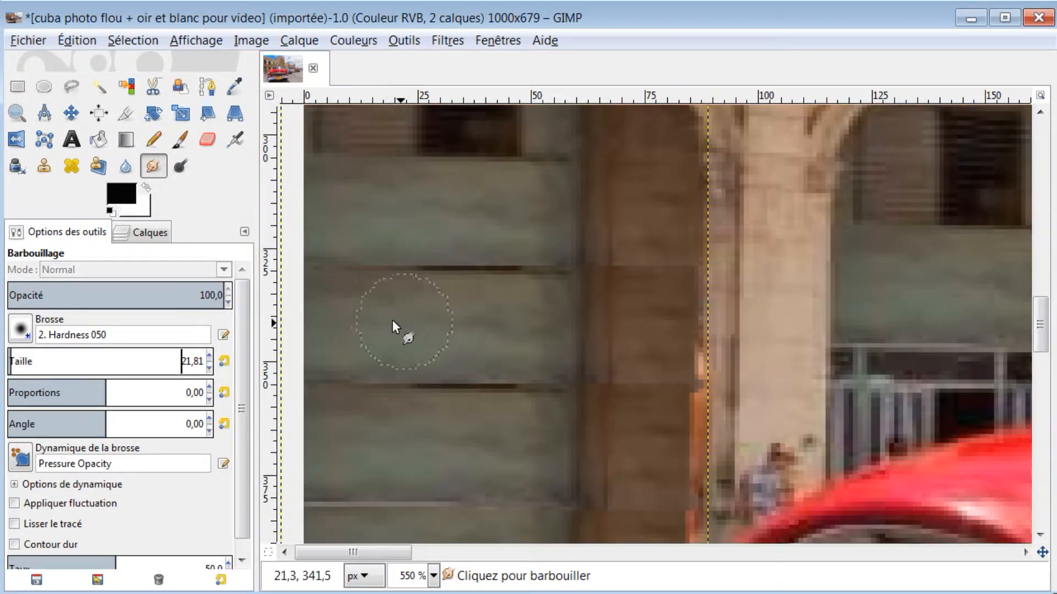
mouse_move(406, 275)
mouse_down()
mouse_move(493, 283)
mouse_move(522, 302)
mouse_move(527, 271)
mouse_up()
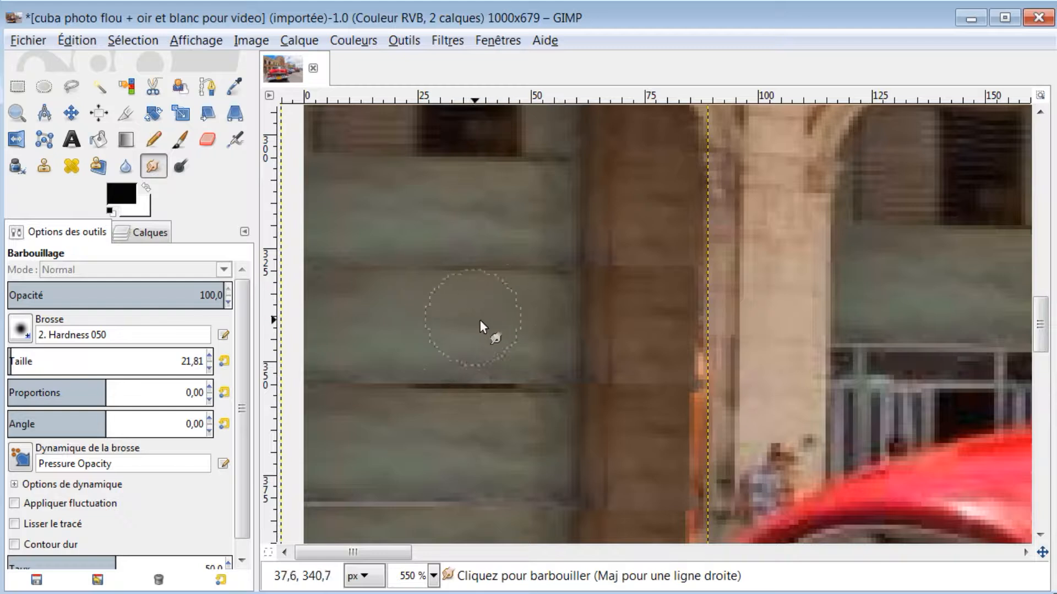
mouse_move(413, 370)
mouse_down()
mouse_move(454, 372)
mouse_move(493, 349)
mouse_move(523, 355)
mouse_up()
mouse_move(417, 330)
mouse_down()
mouse_move(408, 356)
mouse_move(437, 333)
mouse_move(451, 384)
mouse_move(344, 323)
mouse_move(363, 382)
mouse_move(576, 279)
mouse_move(602, 243)
mouse_move(613, 333)
mouse_move(647, 230)
mouse_move(652, 370)
mouse_move(633, 382)
mouse_move(627, 336)
mouse_move(623, 438)
mouse_move(613, 393)
mouse_move(649, 352)
mouse_move(662, 444)
mouse_up()
Step: Smudge the remaining seams between the lower wall strips to blend them together
scroll(643, 367, down, 1)
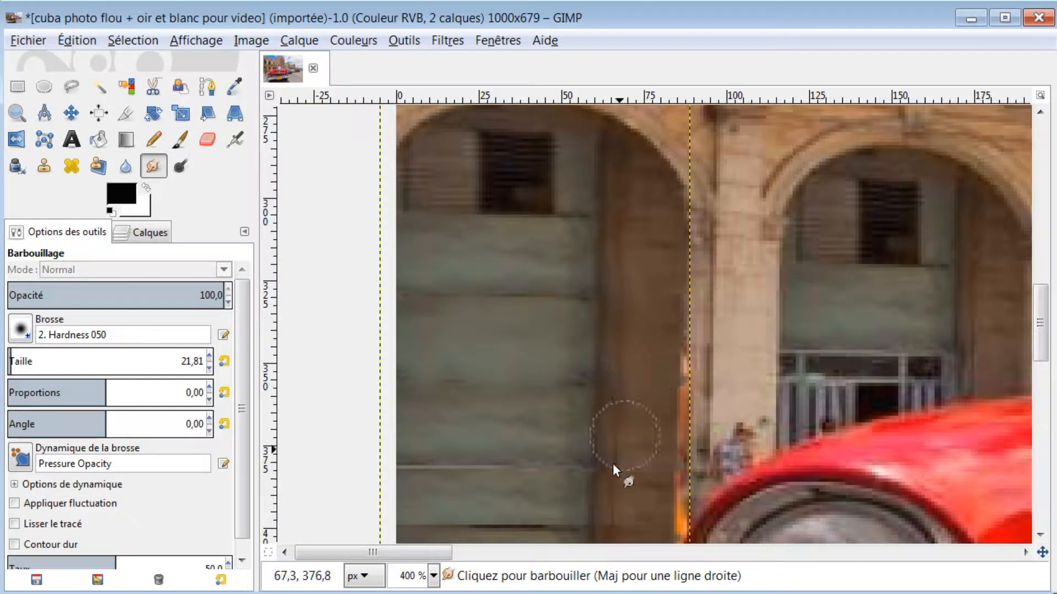
mouse_move(537, 299)
mouse_down()
mouse_move(482, 306)
mouse_move(473, 328)
mouse_move(452, 320)
mouse_move(487, 303)
mouse_move(460, 327)
mouse_move(534, 315)
mouse_up()
scroll(533, 300, down, 5)
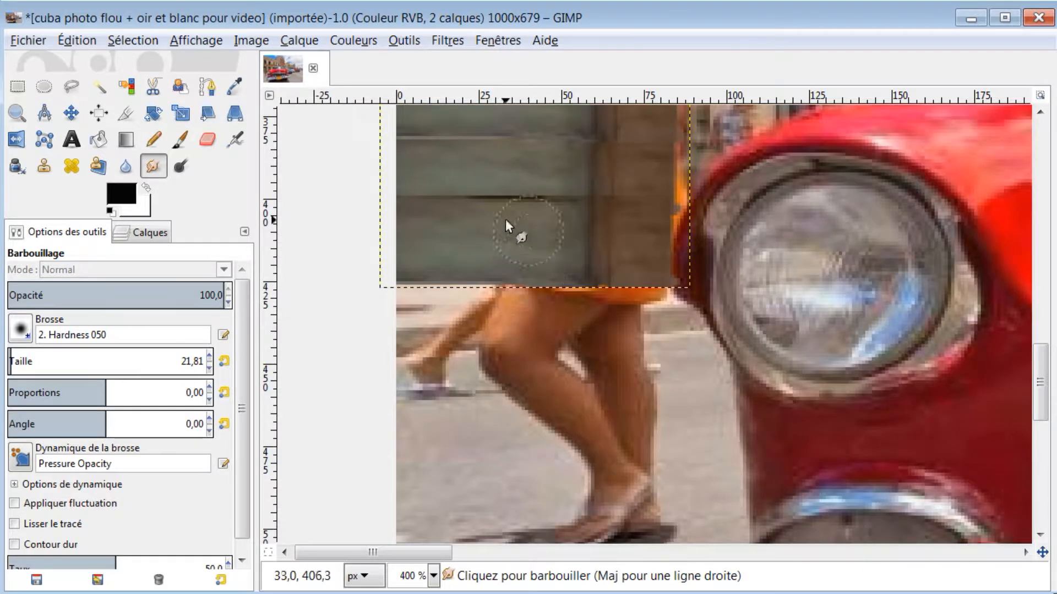
scroll(523, 219, up, 3)
mouse_move(520, 434)
mouse_down()
mouse_move(466, 405)
mouse_move(567, 447)
mouse_move(472, 420)
mouse_up()
mouse_move(430, 349)
mouse_down()
mouse_move(547, 380)
mouse_move(617, 358)
mouse_up()
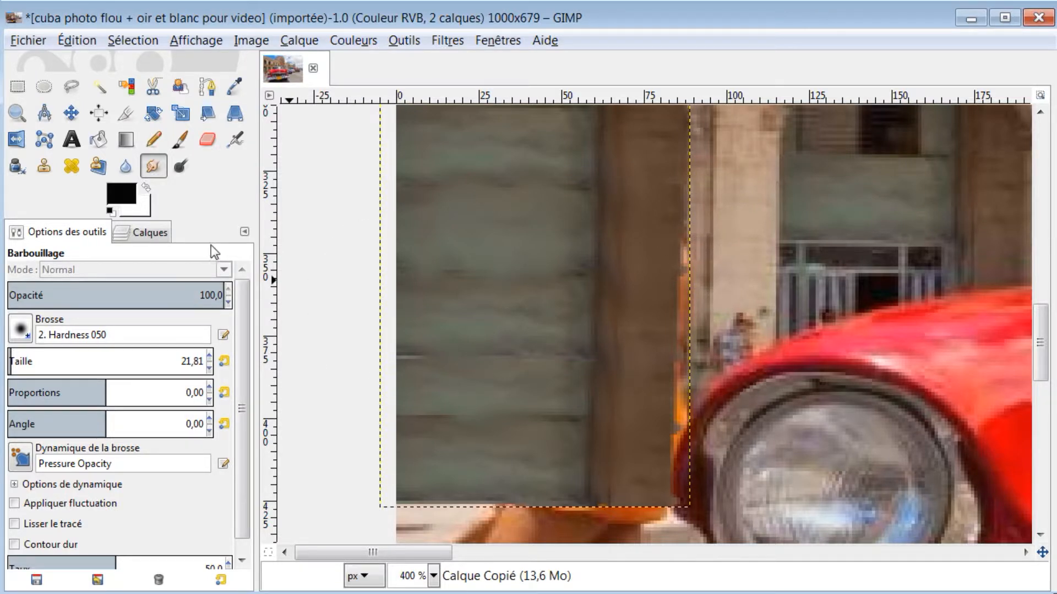
Step: On the original photo layer, smudge out the orange remnants along the pillar edge down to the car's headlight
click(144, 233)
click(138, 355)
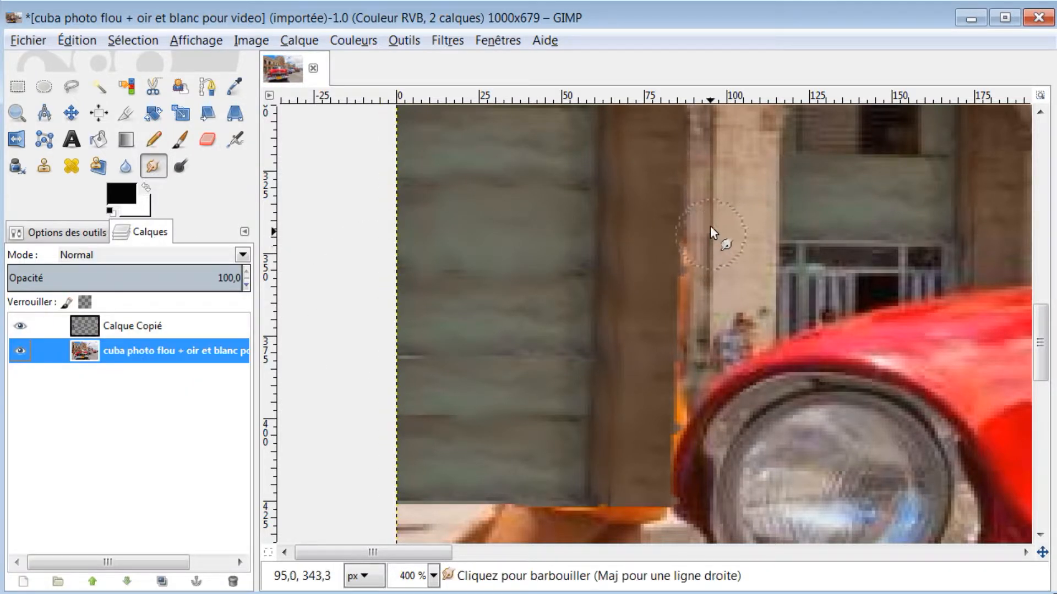
drag(694, 230, 690, 346)
drag(693, 270, 692, 355)
mouse_move(693, 301)
mouse_down()
mouse_move(667, 367)
mouse_move(680, 302)
mouse_move(690, 361)
mouse_move(670, 441)
mouse_up()
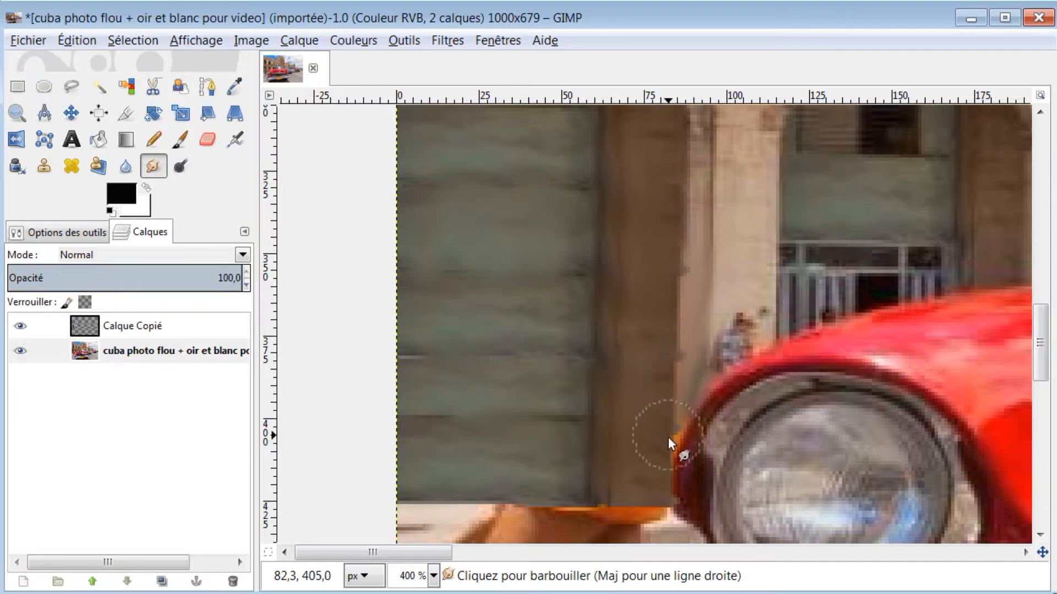
drag(689, 345, 680, 428)
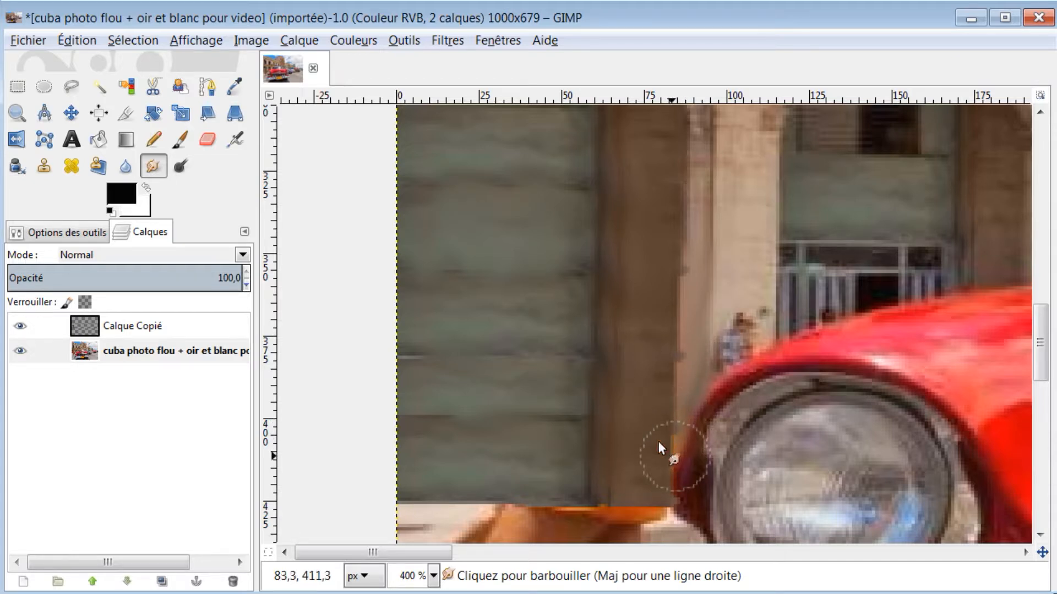
Step: Smudge the woman's legs, feet and shadow into the road on the original photo layer with a brush size of 42.63
scroll(616, 424, down, 5)
scroll(571, 346, down, 3)
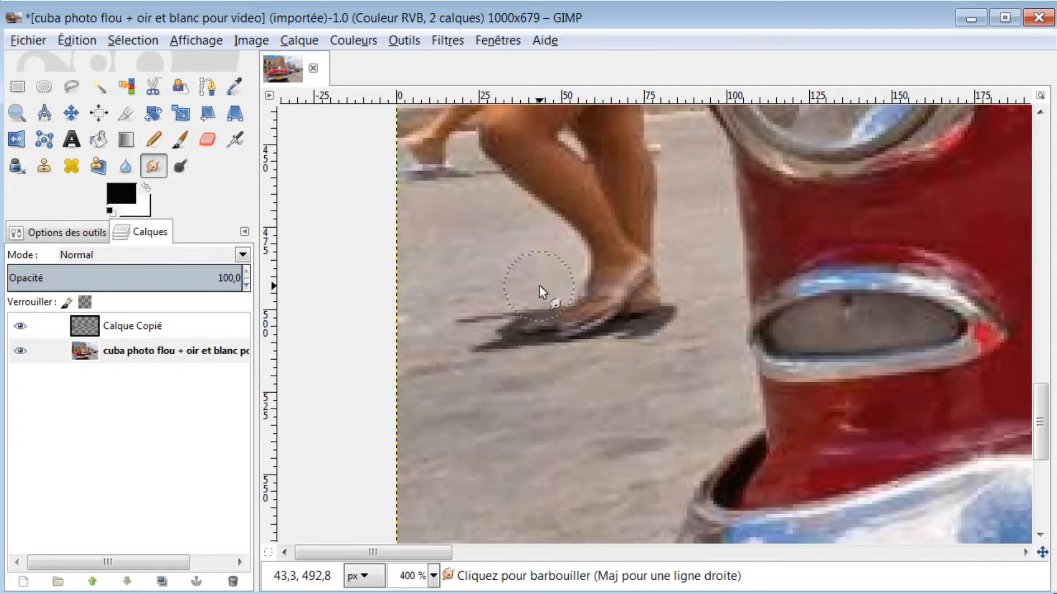
scroll(510, 228, up, 2)
scroll(495, 374, down, 1)
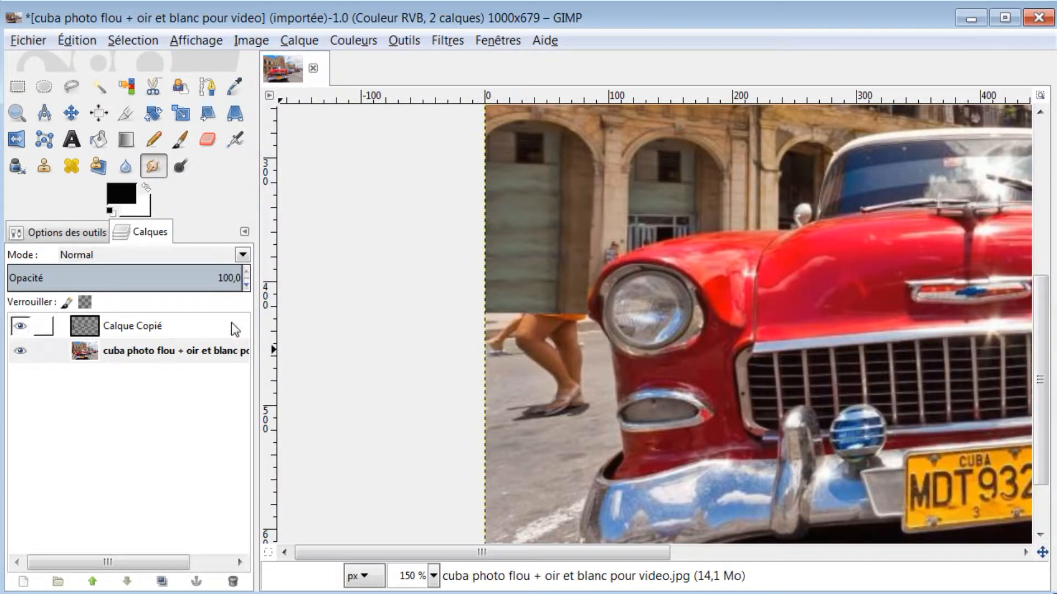
click(144, 159)
click(134, 355)
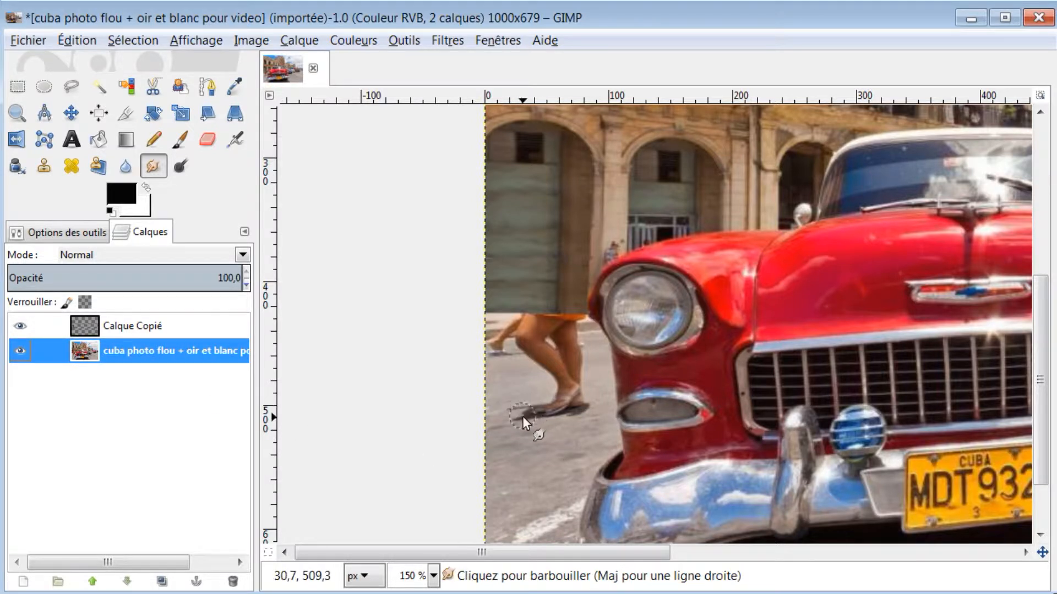
scroll(523, 416, up, 2)
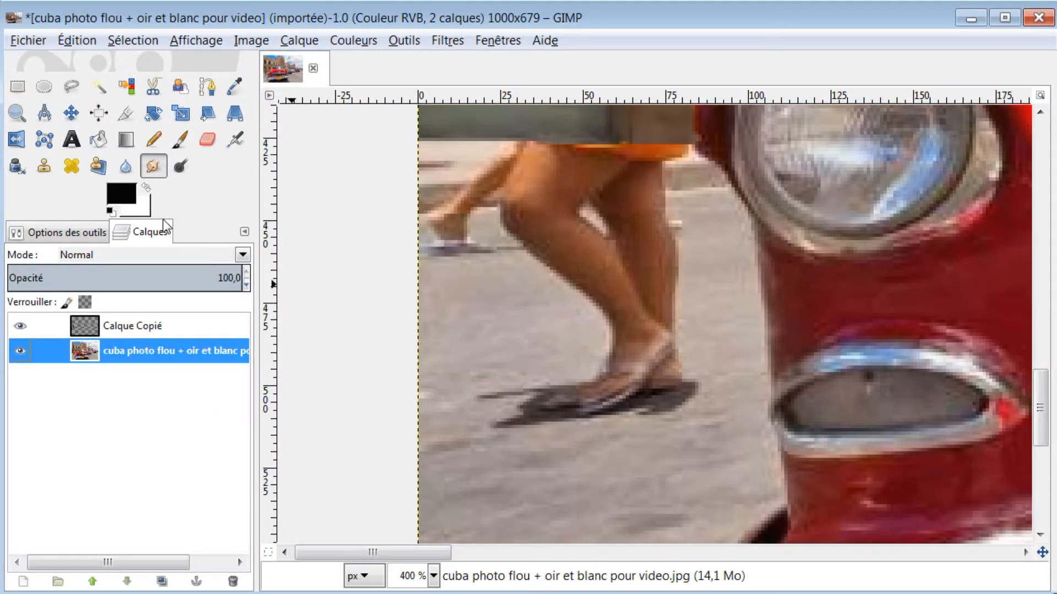
click(54, 234)
click(15, 356)
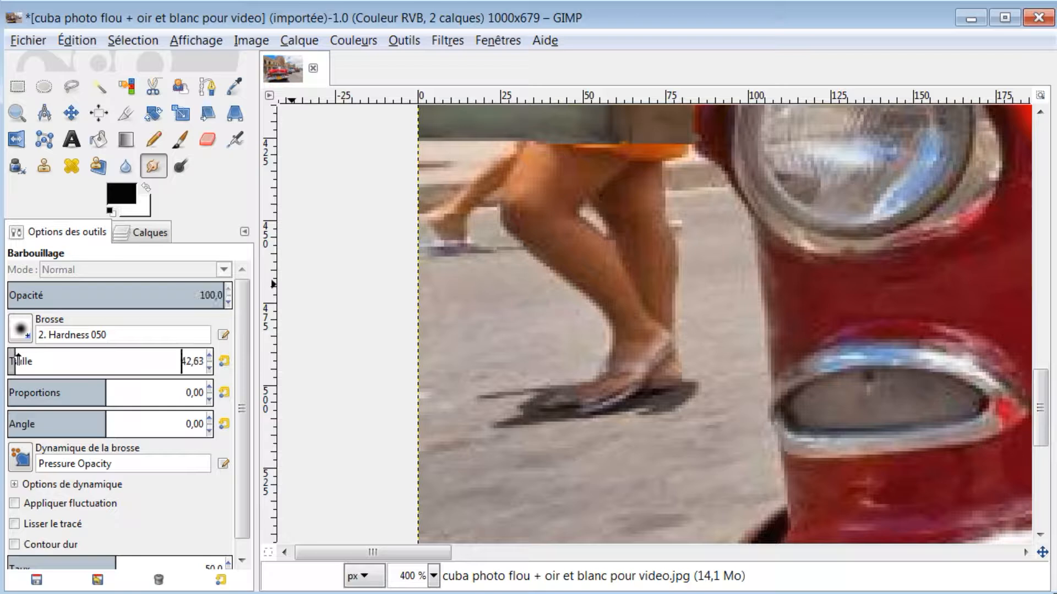
drag(507, 329, 676, 300)
mouse_move(489, 319)
mouse_down()
mouse_move(542, 291)
mouse_move(482, 279)
mouse_move(633, 240)
mouse_move(543, 342)
mouse_move(686, 322)
mouse_move(483, 351)
mouse_move(711, 323)
mouse_move(498, 366)
mouse_move(631, 369)
mouse_move(506, 395)
mouse_move(487, 446)
mouse_move(613, 383)
mouse_move(547, 427)
mouse_move(681, 393)
mouse_move(596, 439)
mouse_move(724, 388)
mouse_move(697, 395)
mouse_move(696, 362)
mouse_move(721, 363)
mouse_move(574, 398)
mouse_move(468, 381)
mouse_move(472, 408)
mouse_move(617, 379)
mouse_move(517, 439)
mouse_move(665, 417)
mouse_move(543, 389)
mouse_move(513, 402)
mouse_move(719, 385)
mouse_move(498, 365)
mouse_move(711, 298)
mouse_move(633, 299)
mouse_move(714, 237)
mouse_move(539, 273)
mouse_move(698, 228)
mouse_move(470, 249)
mouse_move(690, 235)
mouse_move(500, 248)
mouse_move(448, 307)
mouse_move(688, 268)
mouse_move(659, 303)
mouse_move(711, 272)
mouse_move(572, 266)
mouse_move(583, 238)
mouse_move(442, 248)
mouse_up()
Step: Smudge the kerb area leftward over the brown leg remnants below the wall with a brush size of 13.49
scroll(545, 275, up, 5)
ctrl+scroll(556, 327, up, 1)
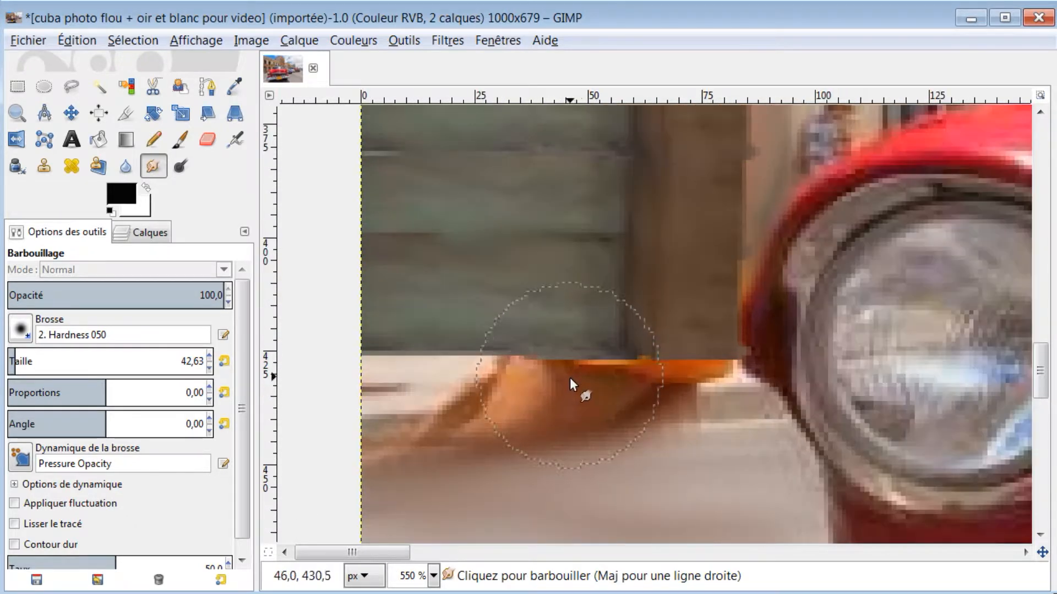
click(10, 357)
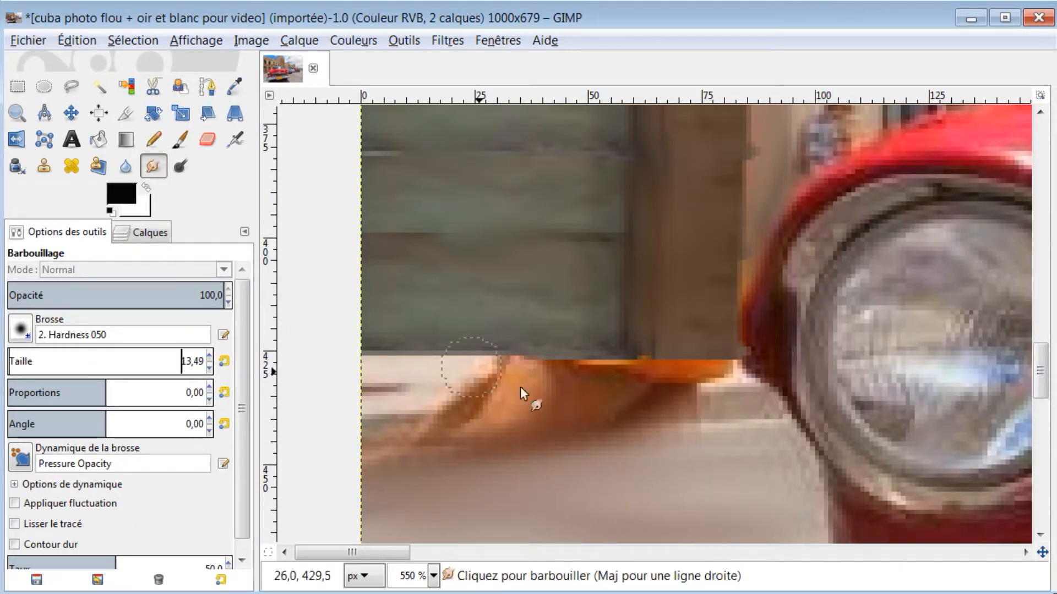
mouse_move(724, 404)
mouse_down()
mouse_move(557, 410)
mouse_move(714, 413)
mouse_move(716, 404)
mouse_move(547, 424)
mouse_move(701, 402)
mouse_move(593, 417)
mouse_up()
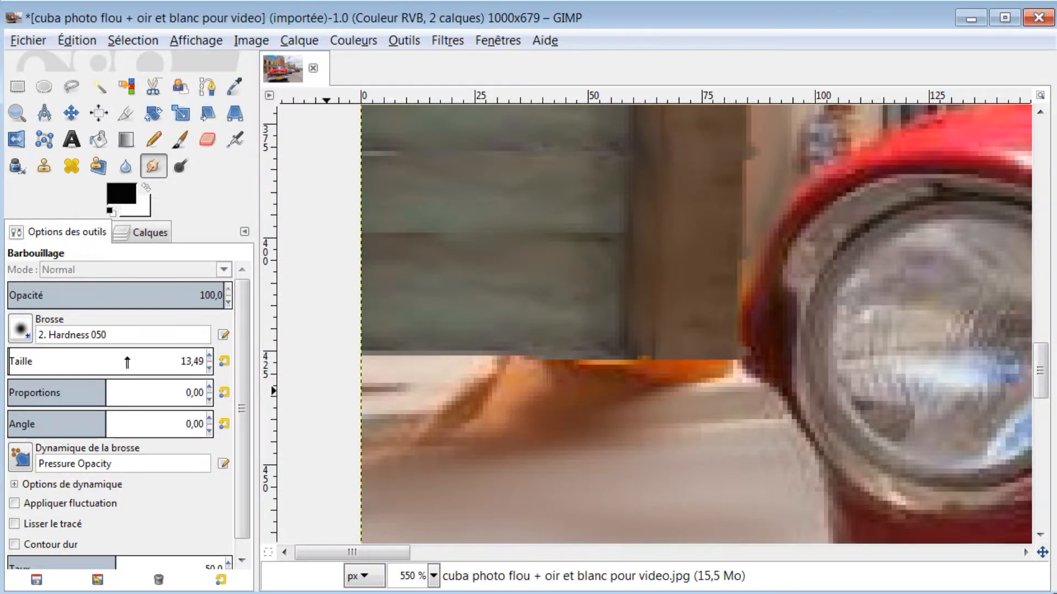
mouse_move(662, 406)
mouse_down()
mouse_move(484, 411)
mouse_move(601, 410)
mouse_move(549, 418)
mouse_up()
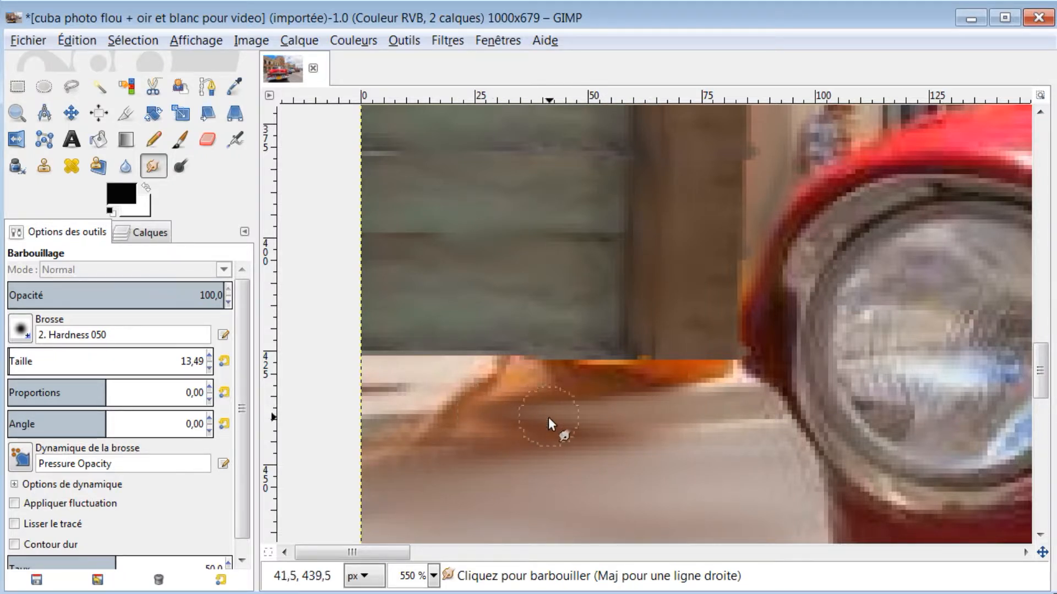
Step: Smudge the brown leg remnants across the road below the wall with the 2. Hardness 100 brush at size 13.49
click(23, 336)
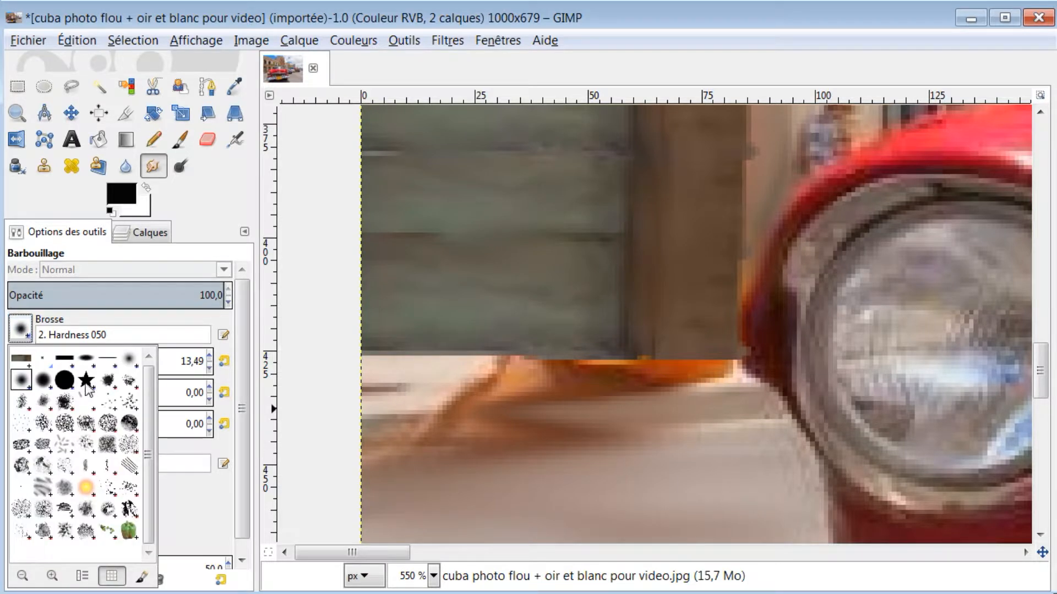
double_click(66, 386)
drag(691, 417, 428, 425)
drag(613, 430, 433, 422)
drag(550, 416, 353, 435)
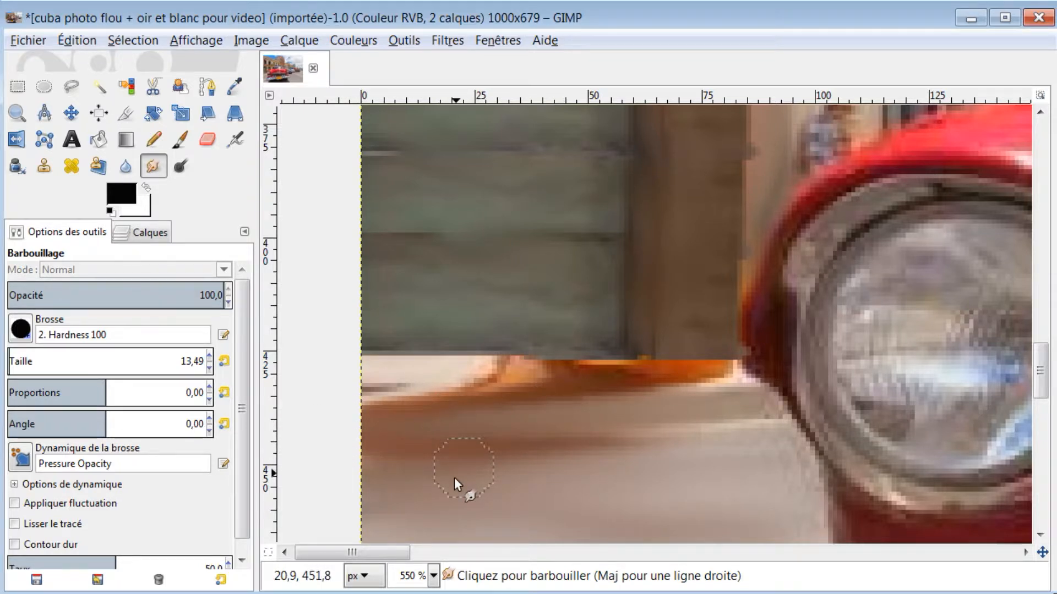
drag(509, 447, 676, 450)
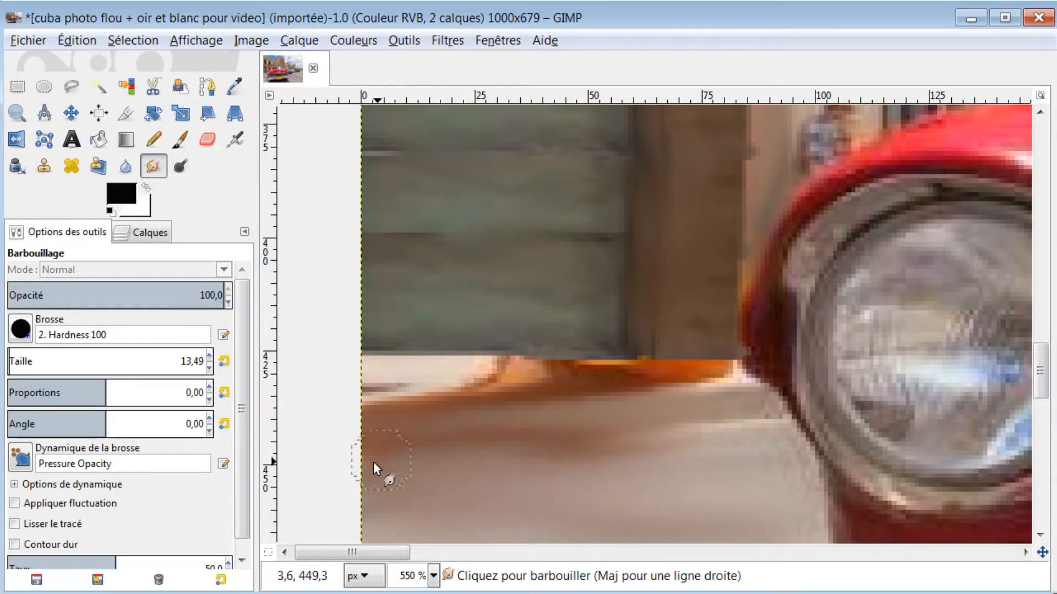
Step: Smudge the pale kerb along the wall's base towards the headlight to cover the orange and brown traces
drag(696, 406, 493, 414)
mouse_move(388, 395)
mouse_down()
mouse_move(444, 374)
mouse_move(582, 372)
mouse_up()
drag(511, 358, 704, 372)
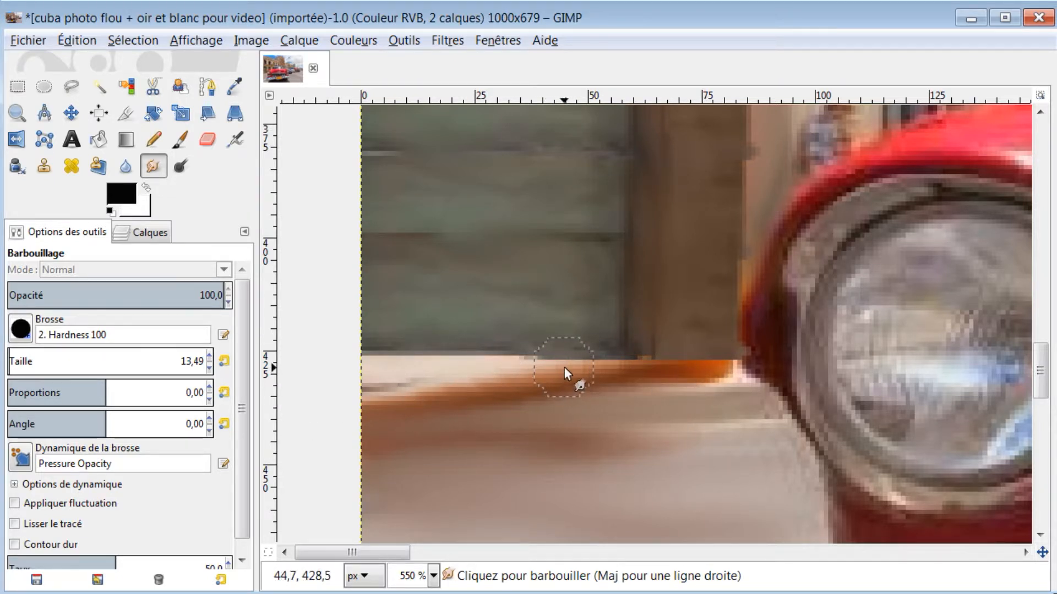
Step: Merge the Calque Copié layer down onto the original photo layer
scroll(564, 367, down, 3)
scroll(564, 366, down, 1)
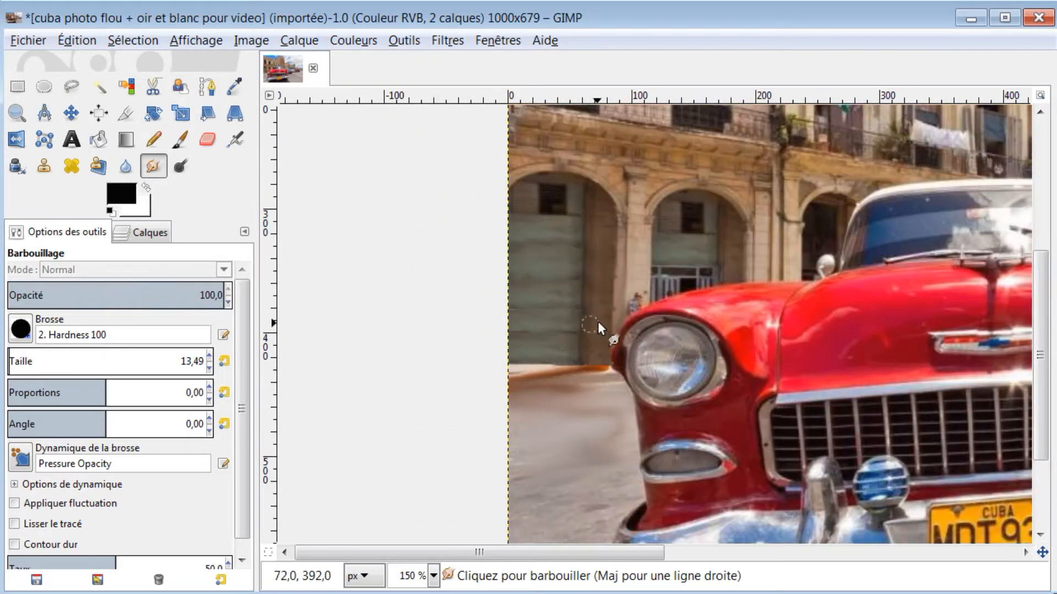
click(149, 233)
click(123, 324)
right_click(124, 329)
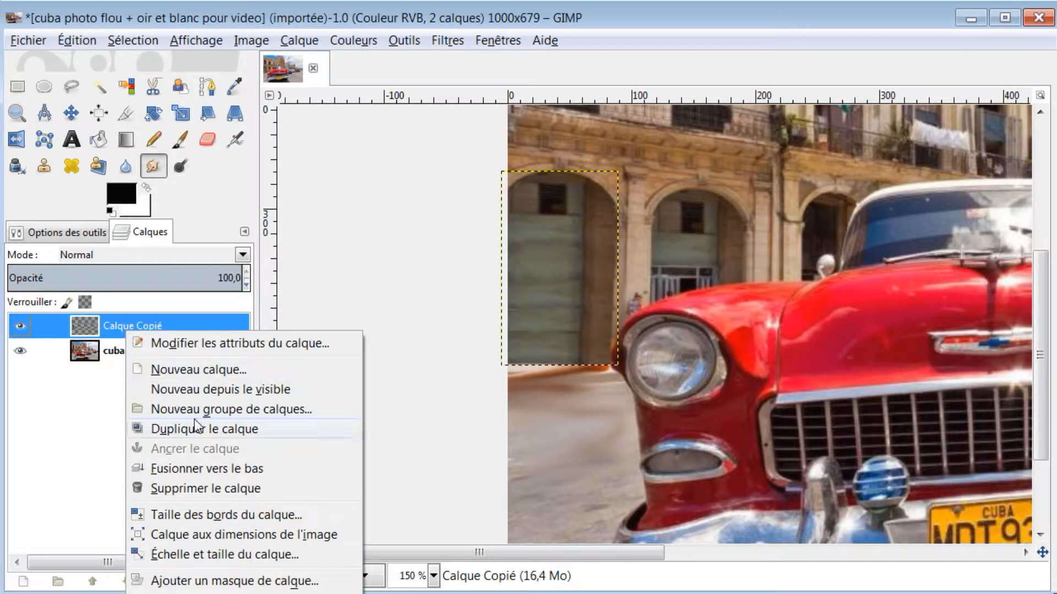
click(187, 470)
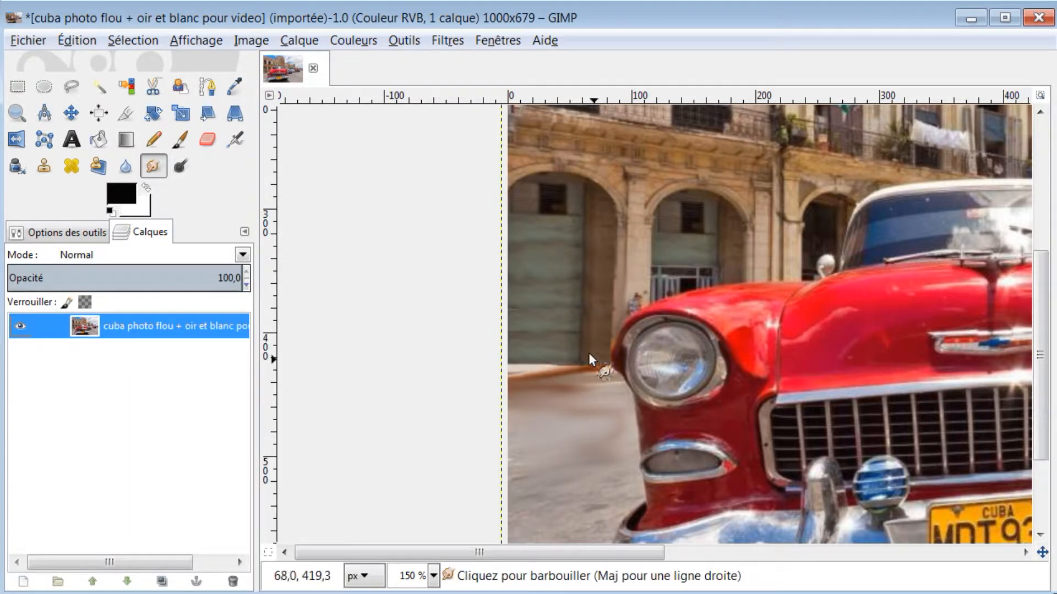
Step: On the merged layer, smudge the pale kerb over the wall and pillar base up to the headlight
scroll(589, 353, up, 2)
scroll(557, 407, up, 1)
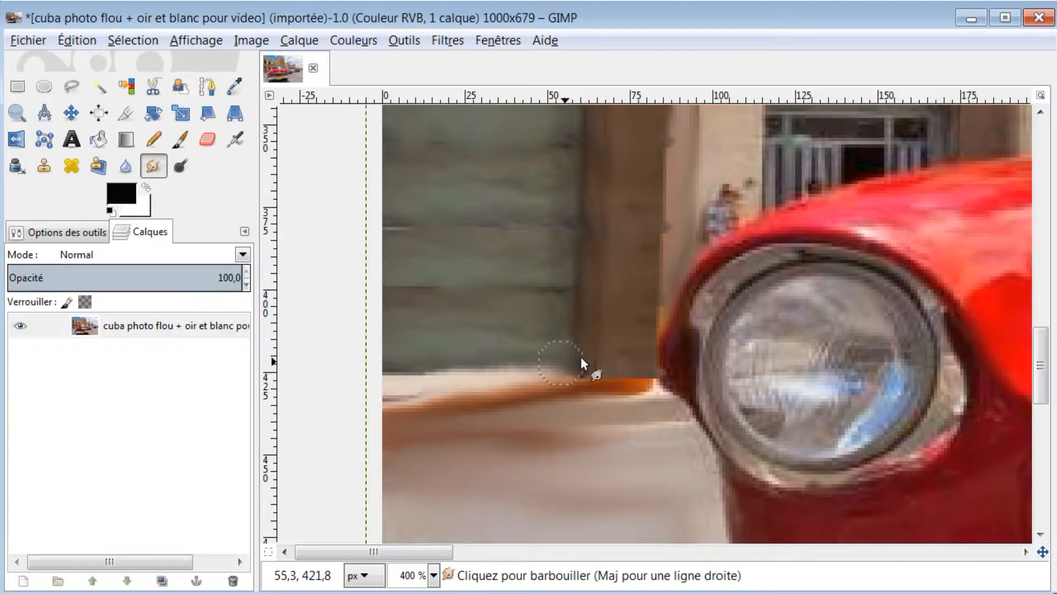
mouse_move(493, 371)
mouse_down()
mouse_move(587, 363)
mouse_move(638, 375)
mouse_move(496, 388)
mouse_move(571, 389)
mouse_up()
drag(479, 389, 571, 389)
mouse_move(452, 399)
mouse_down()
mouse_move(503, 393)
mouse_move(595, 394)
mouse_move(541, 388)
mouse_move(648, 392)
mouse_up()
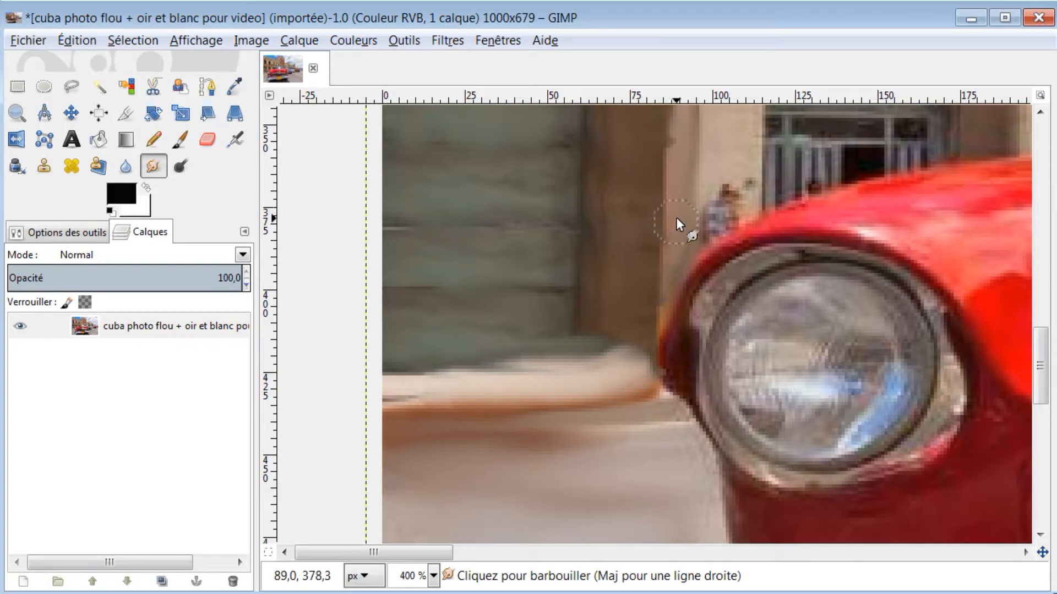
scroll(672, 234, down, 2)
scroll(671, 235, down, 3)
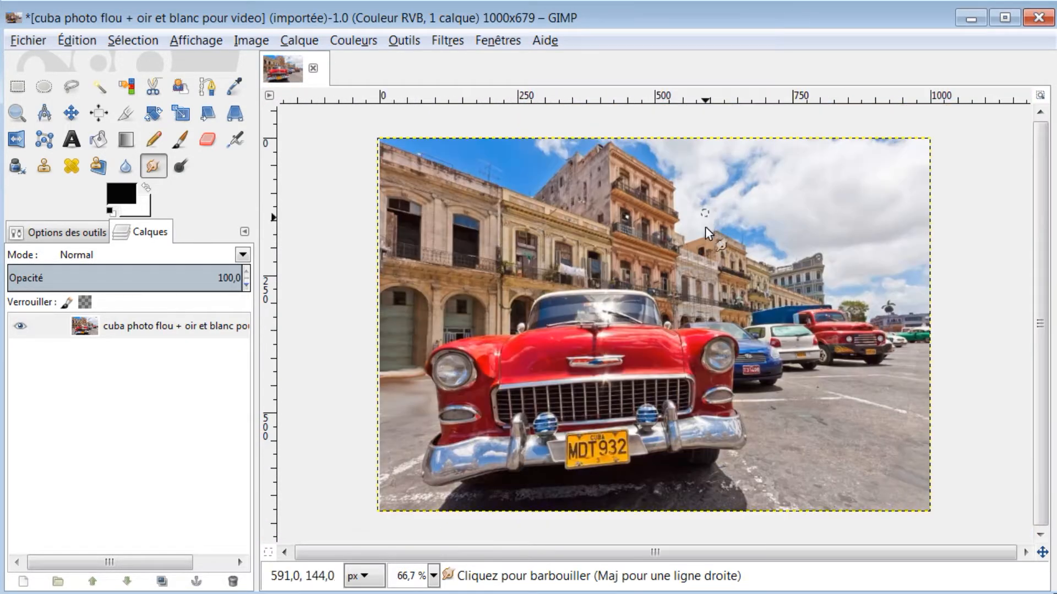
scroll(395, 391, up, 4)
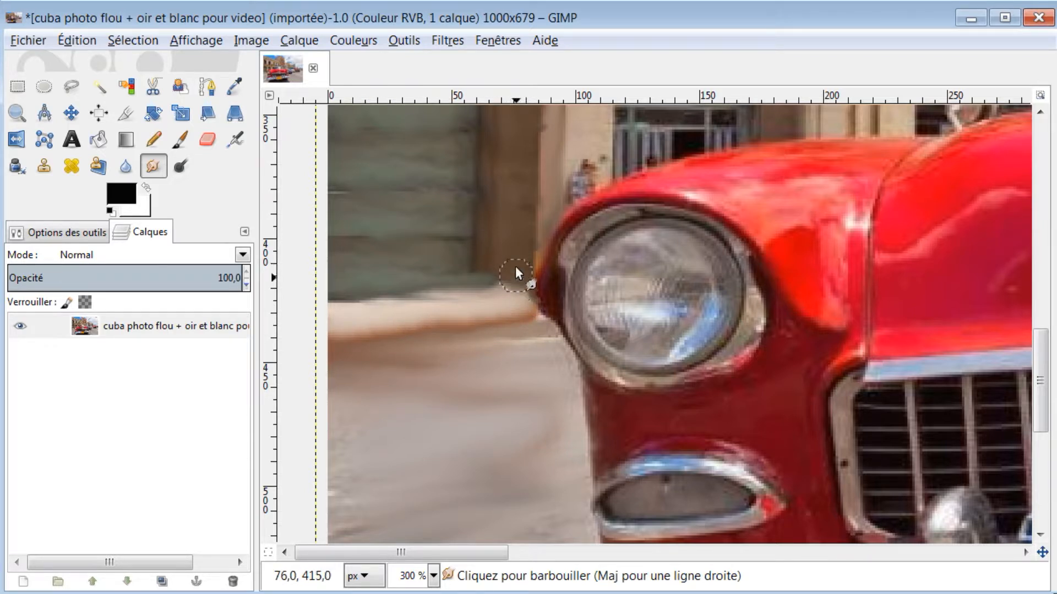
scroll(507, 272, down, 4)
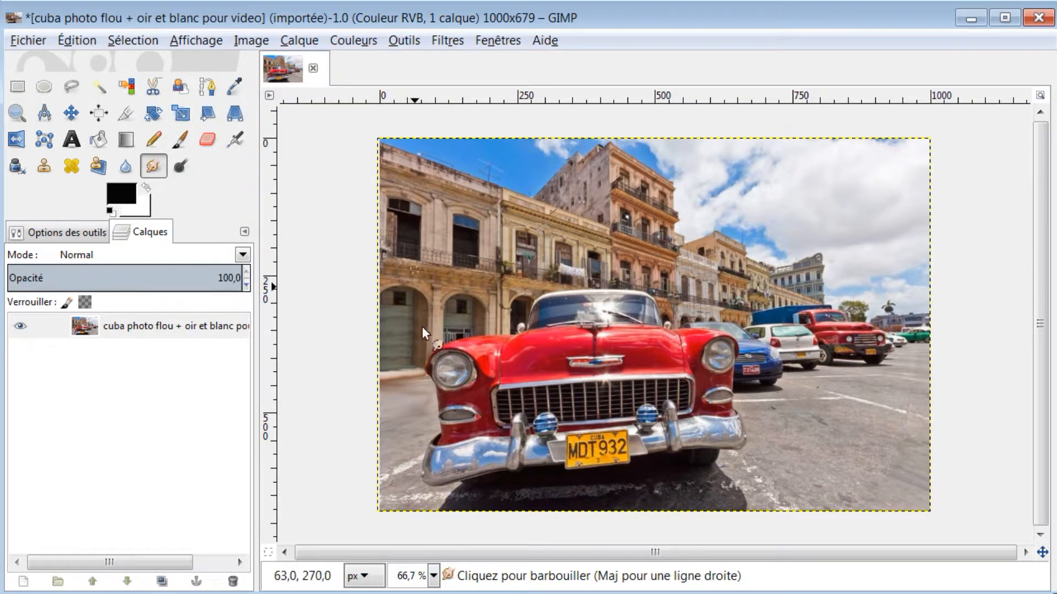
Step: Trace the top edge of the red car's fender beside the arches with Scissors Select, and drop the path
scroll(426, 338, up, 3)
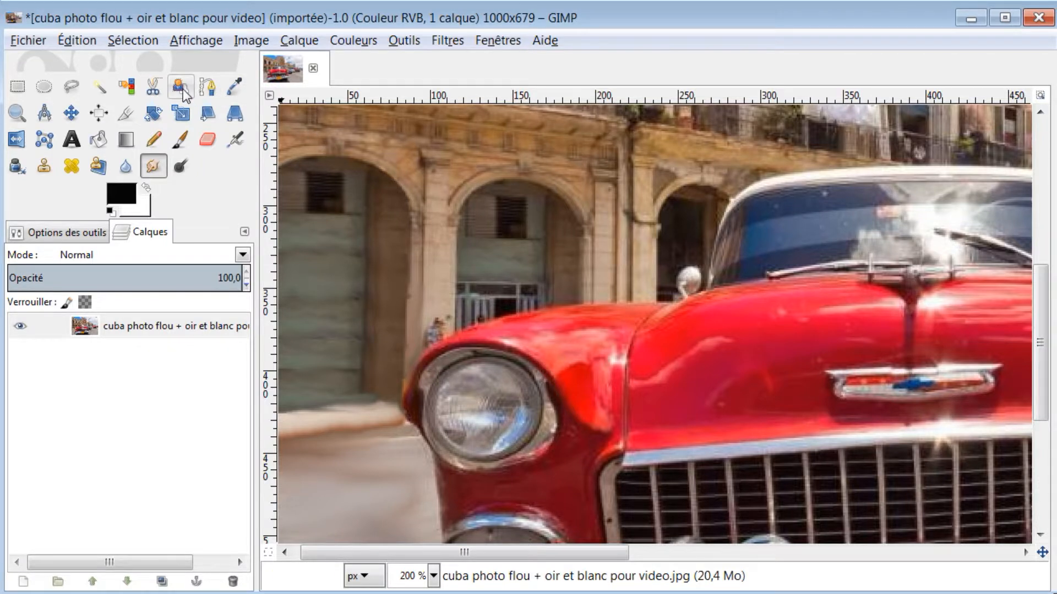
click(153, 88)
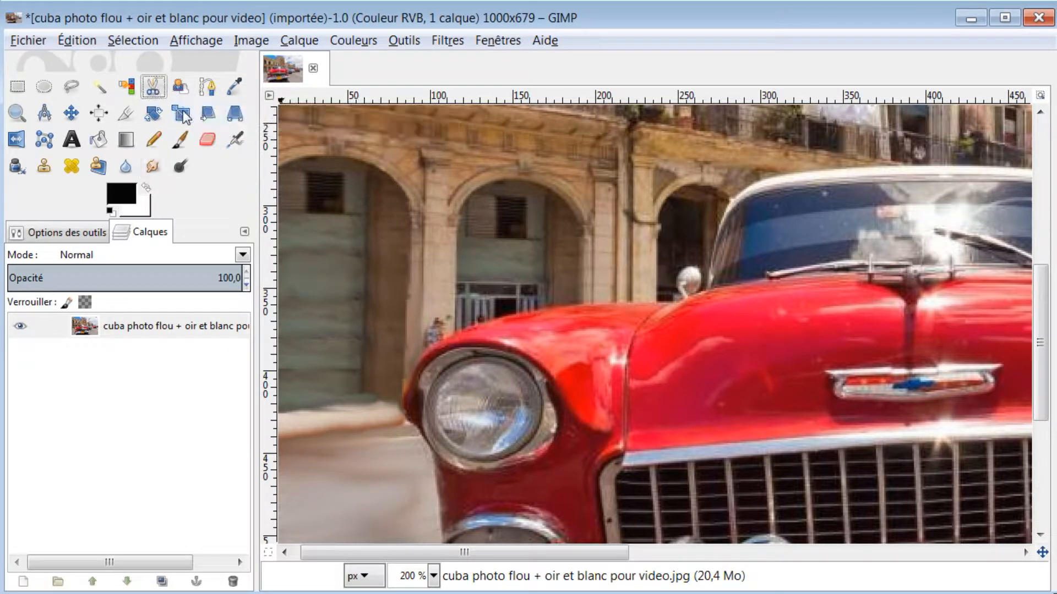
click(661, 302)
click(423, 355)
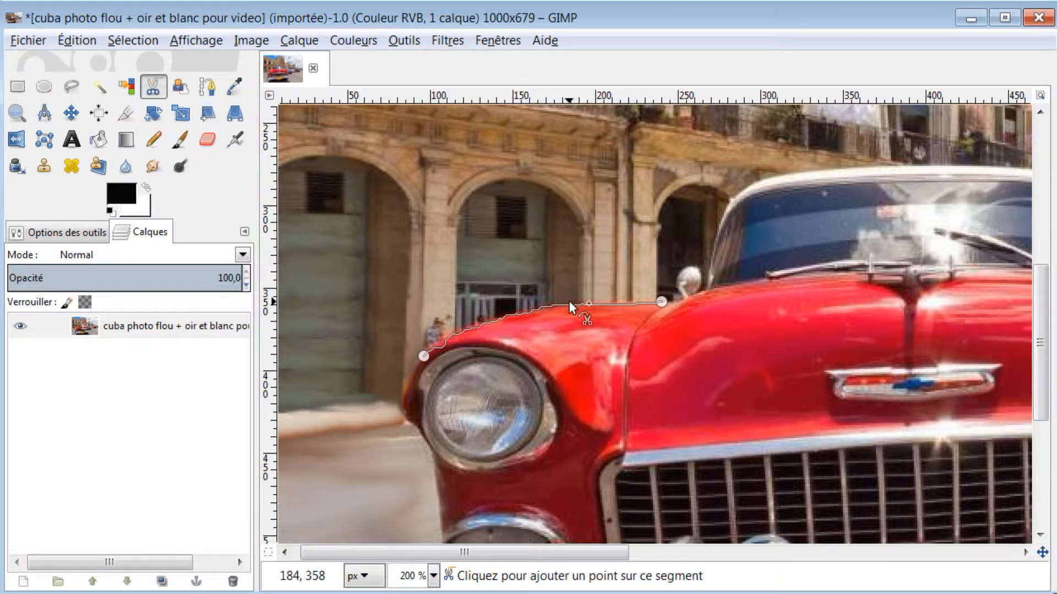
scroll(568, 301, down, 3)
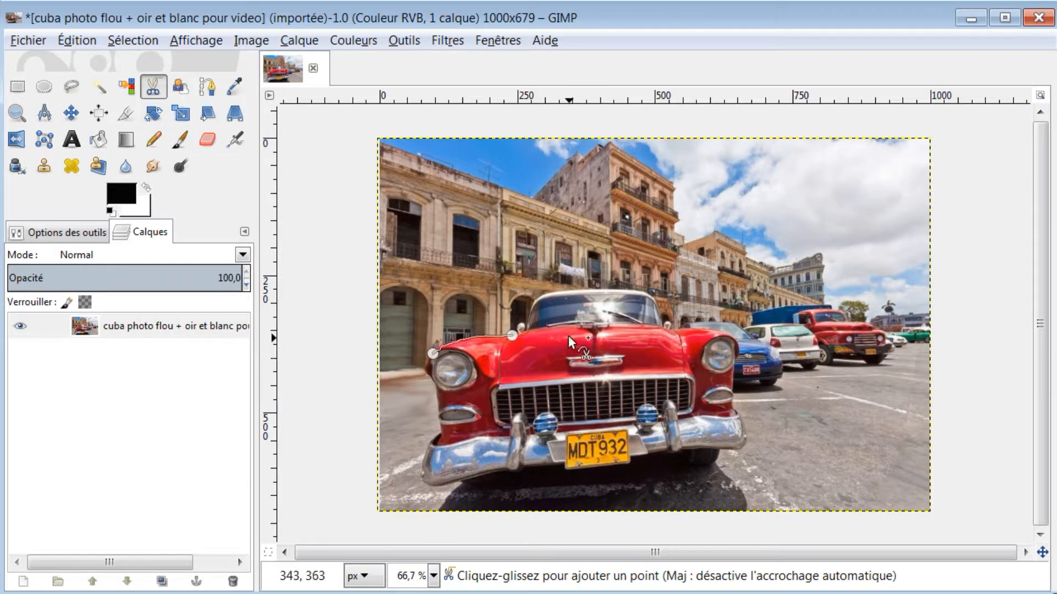
click(25, 90)
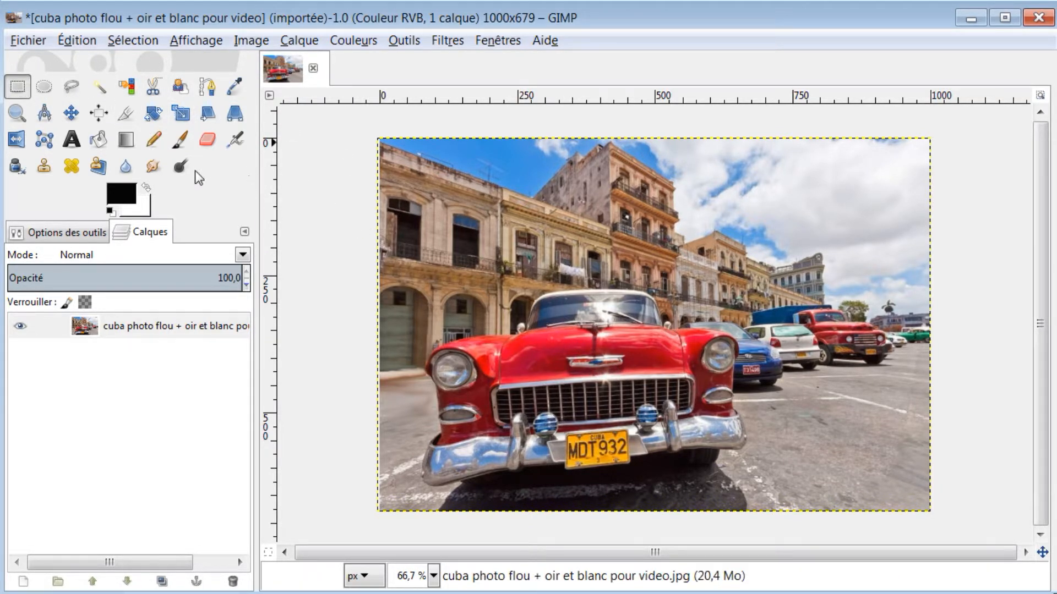
Step: Select the red tones of the car's hood throughout the photo with Select by Color
click(126, 88)
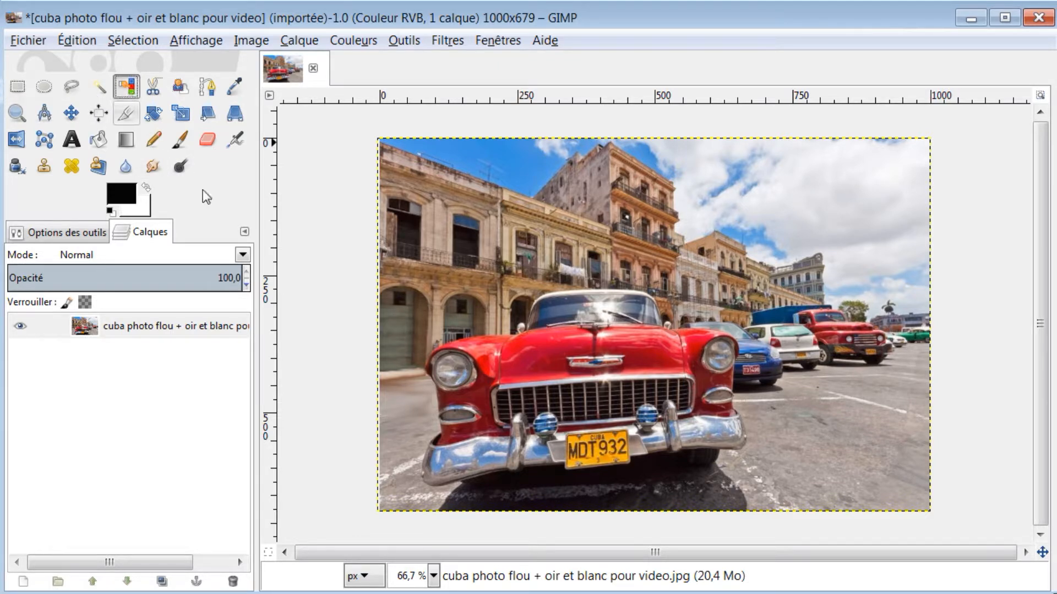
scroll(590, 371, up, 2)
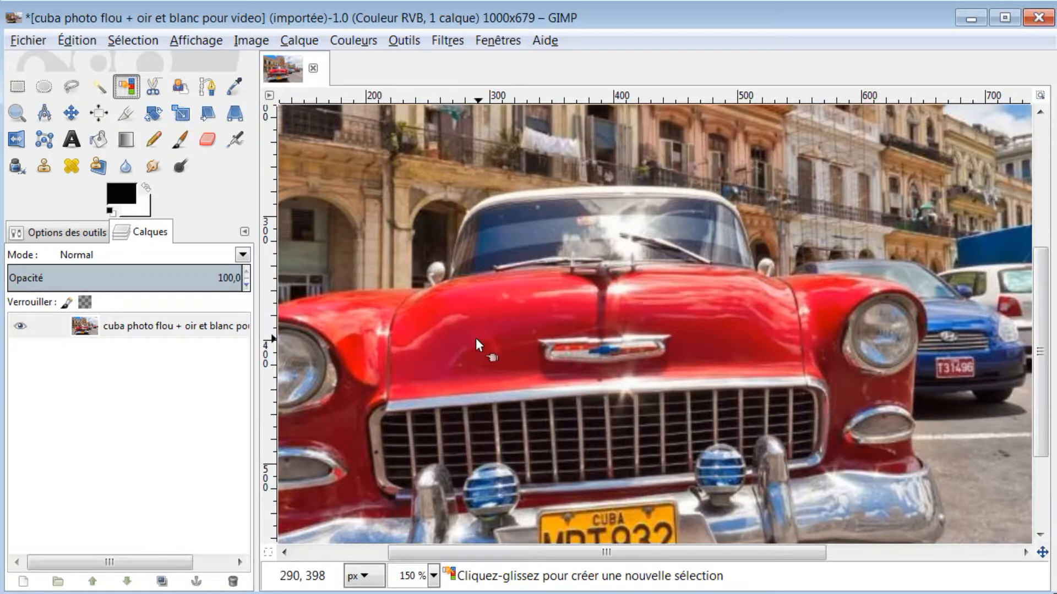
scroll(546, 307, down, 1)
drag(526, 301, 477, 325)
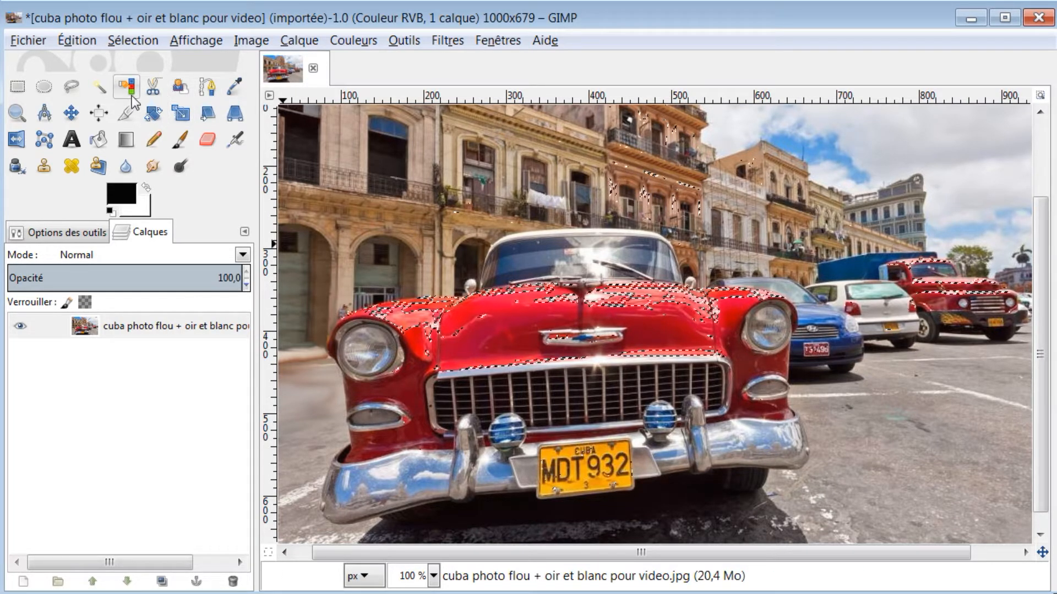
Step: Clear the colour selection and select the dark shadow beneath the red car with Fuzzy Select
click(99, 88)
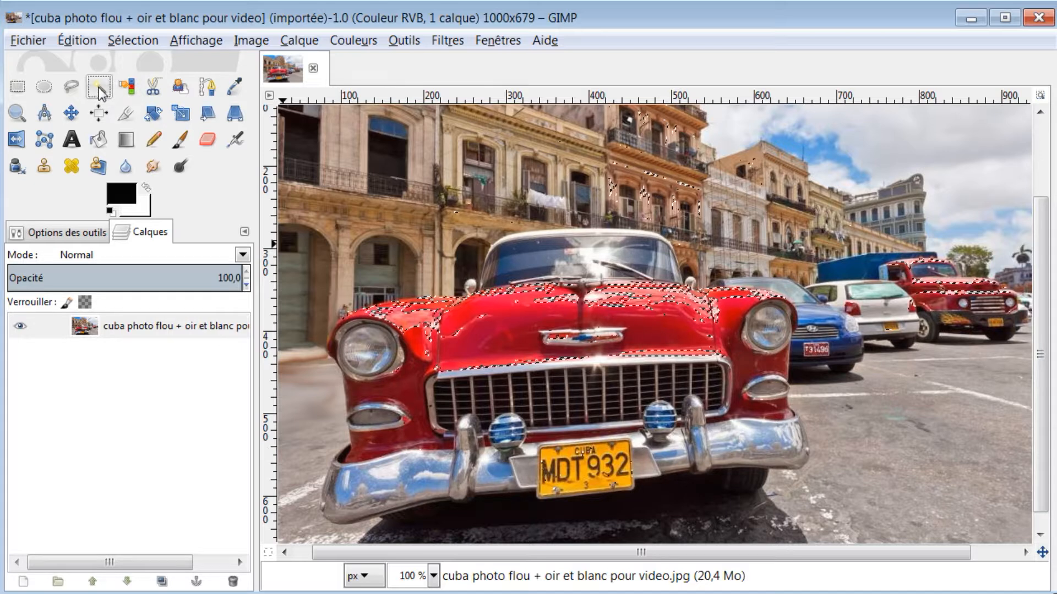
scroll(387, 379, down, 2)
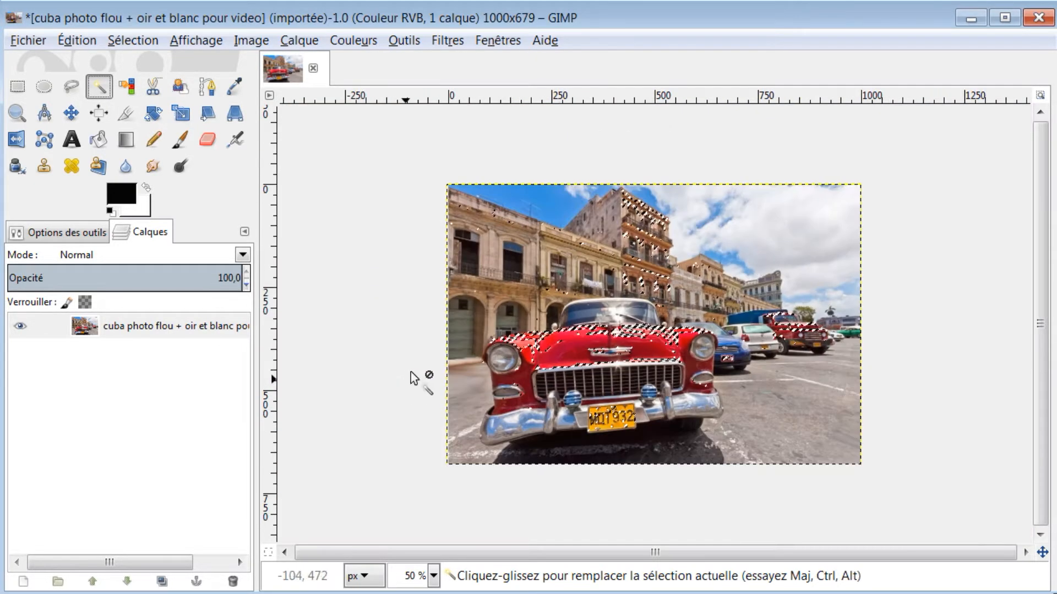
click(410, 371)
scroll(562, 351, up, 2)
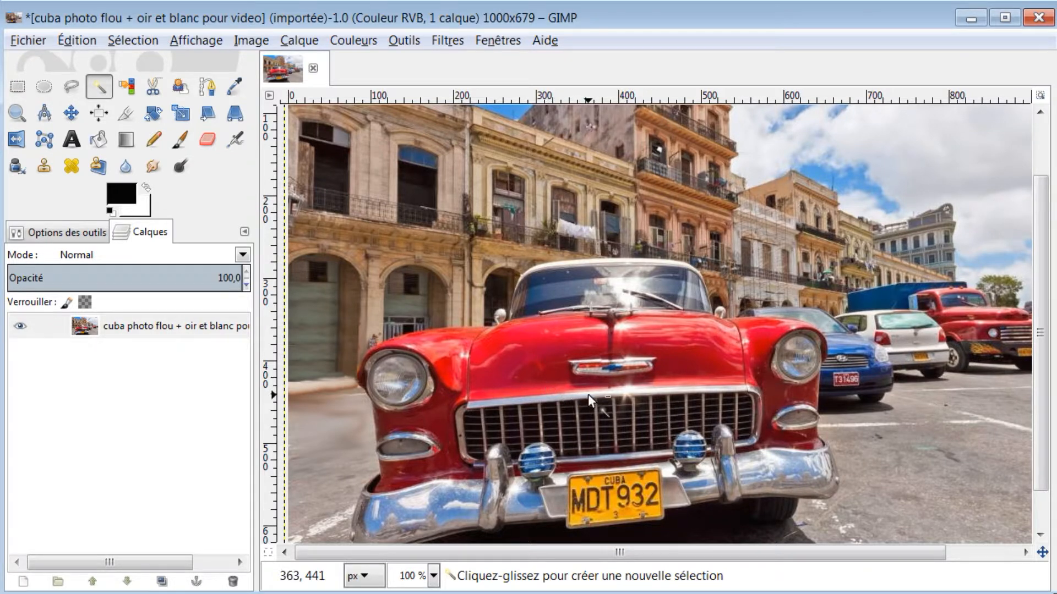
scroll(588, 394, down, 2)
scroll(601, 519, up, 2)
click(693, 435)
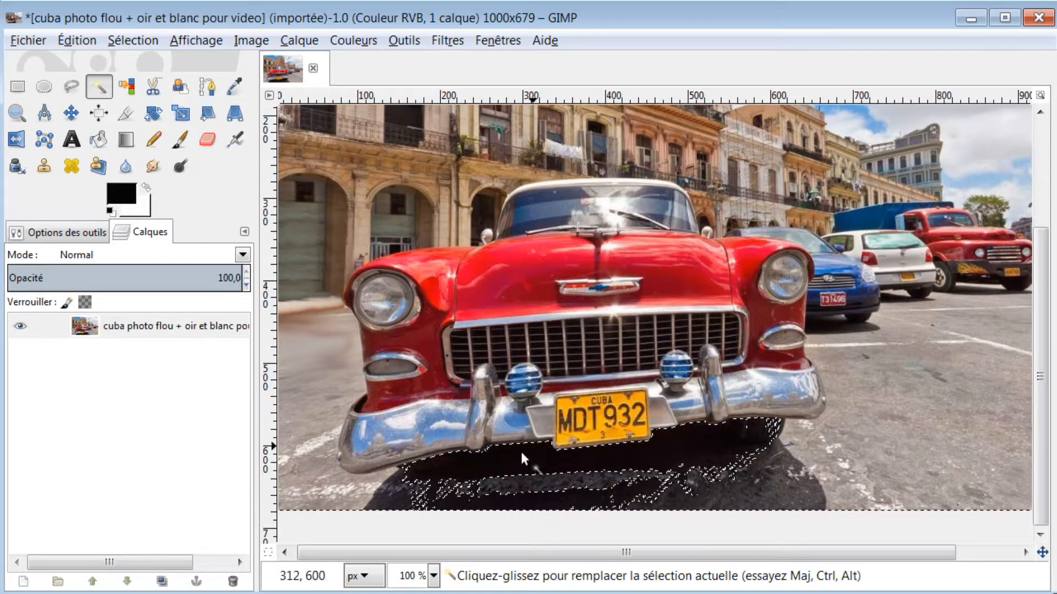
Step: Select areas of the red car's hood with Fuzzy Select at a threshold of 15
click(52, 232)
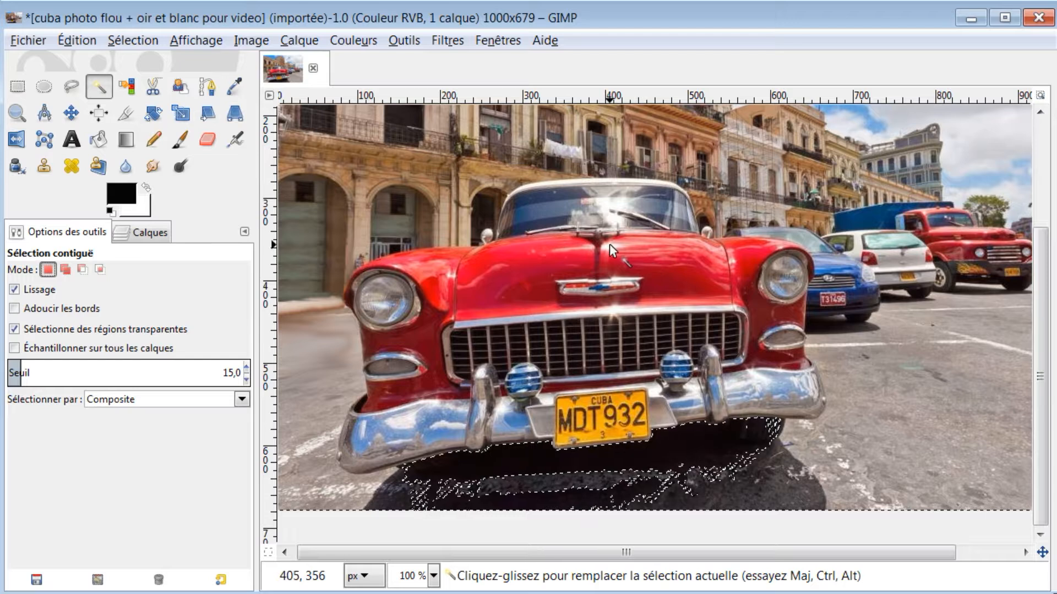
click(509, 257)
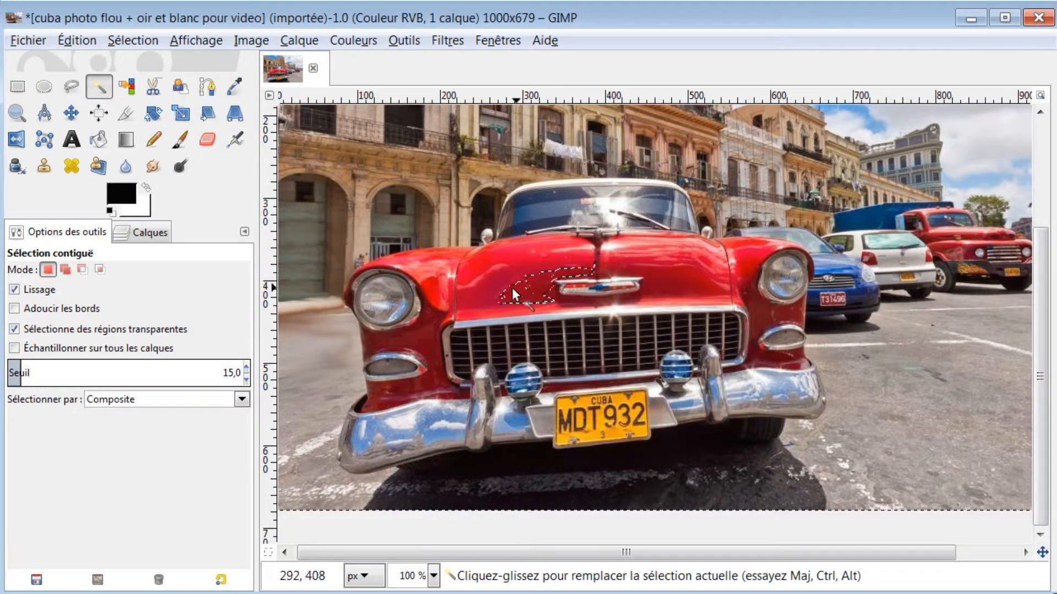
click(566, 252)
click(529, 273)
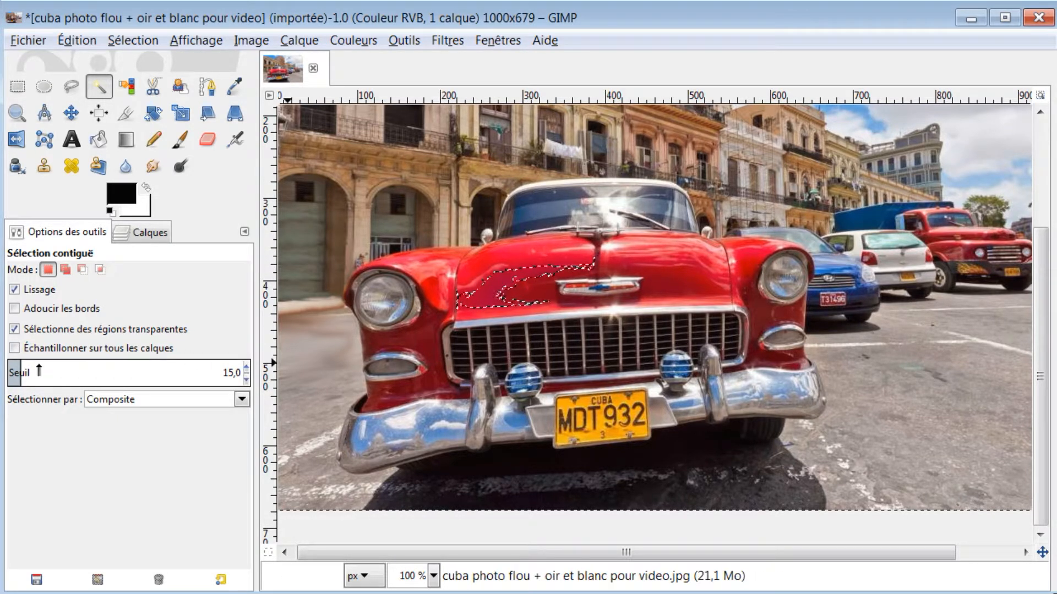
Step: Raise the Fuzzy Select threshold to 34 and select the red paint on the hood again
click(39, 370)
click(681, 269)
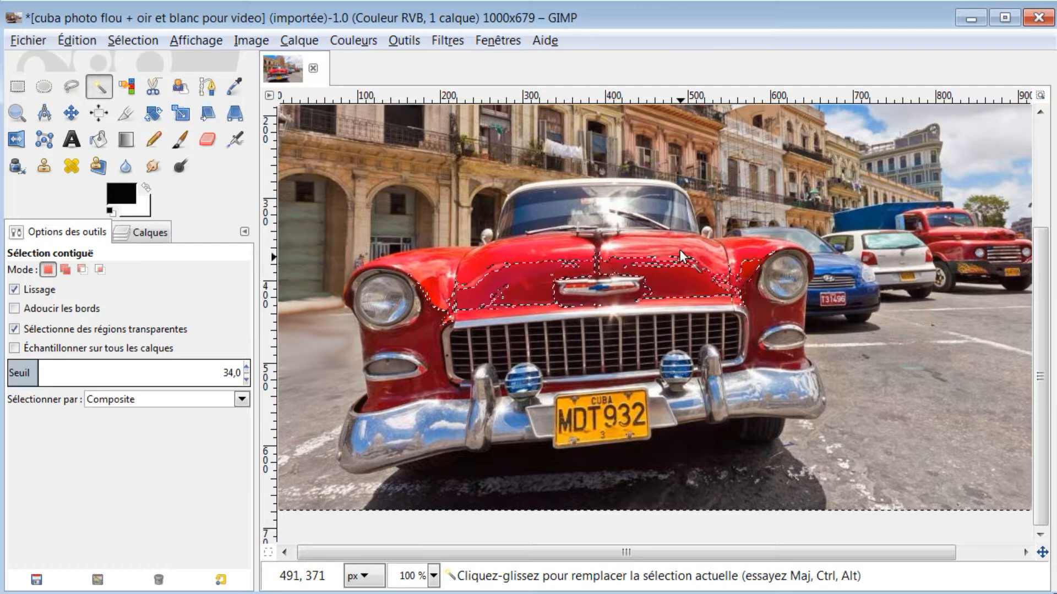
drag(680, 251, 668, 246)
Step: Raise the threshold to 52.8 and select the red paint on the hood and around the headlight
click(56, 373)
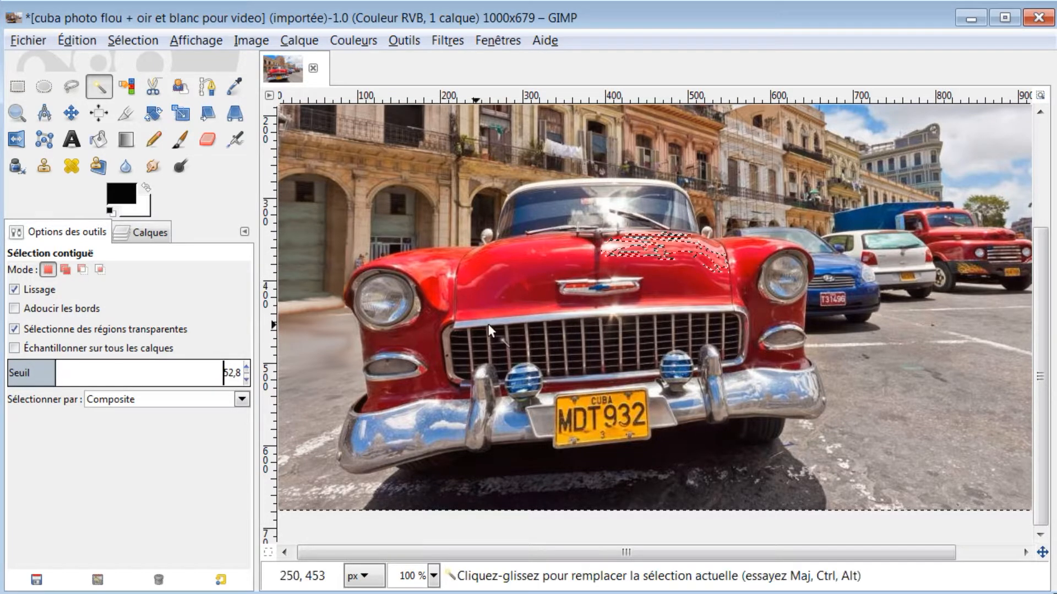
click(507, 275)
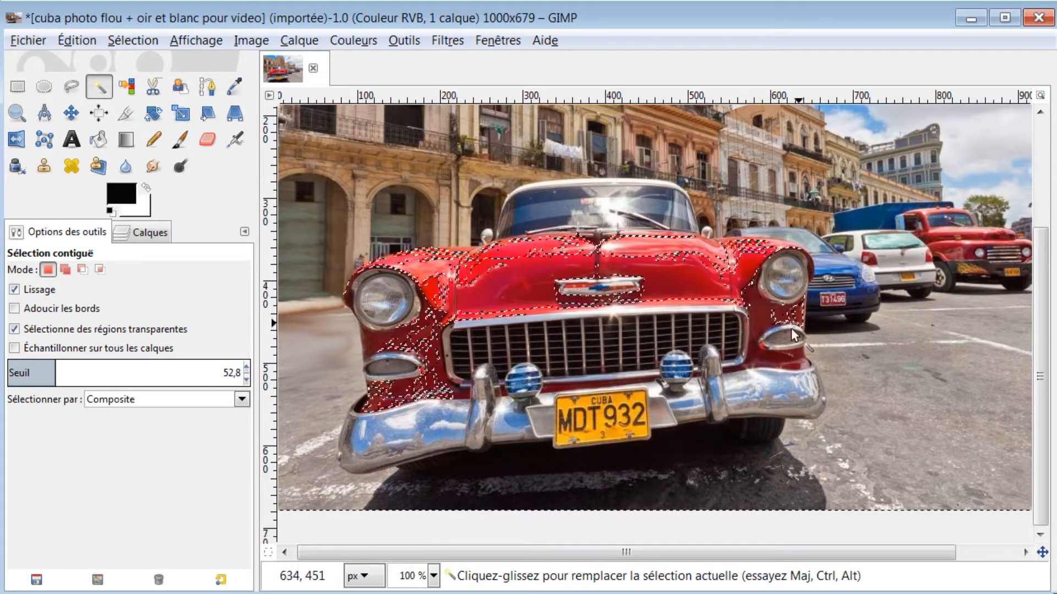
ctrl+scroll(790, 325, up, 2)
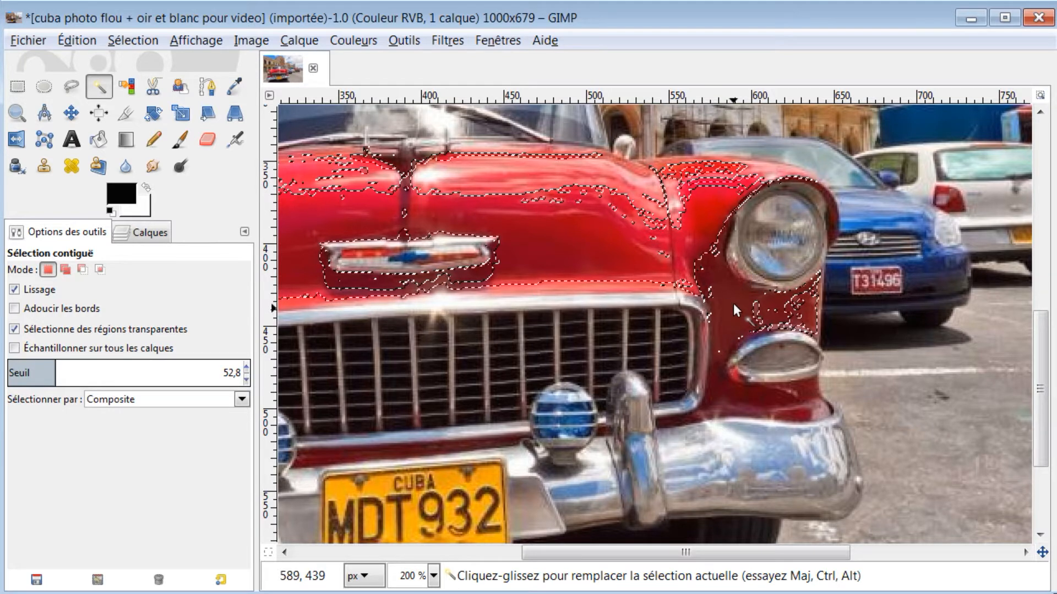
click(732, 304)
ctrl+scroll(728, 303, down, 2)
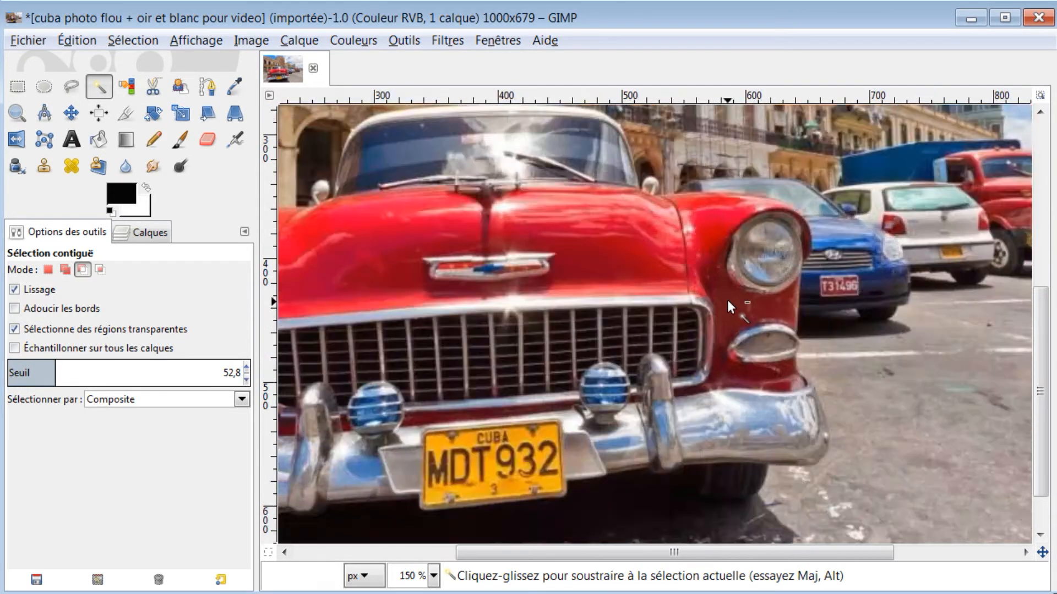
click(633, 254)
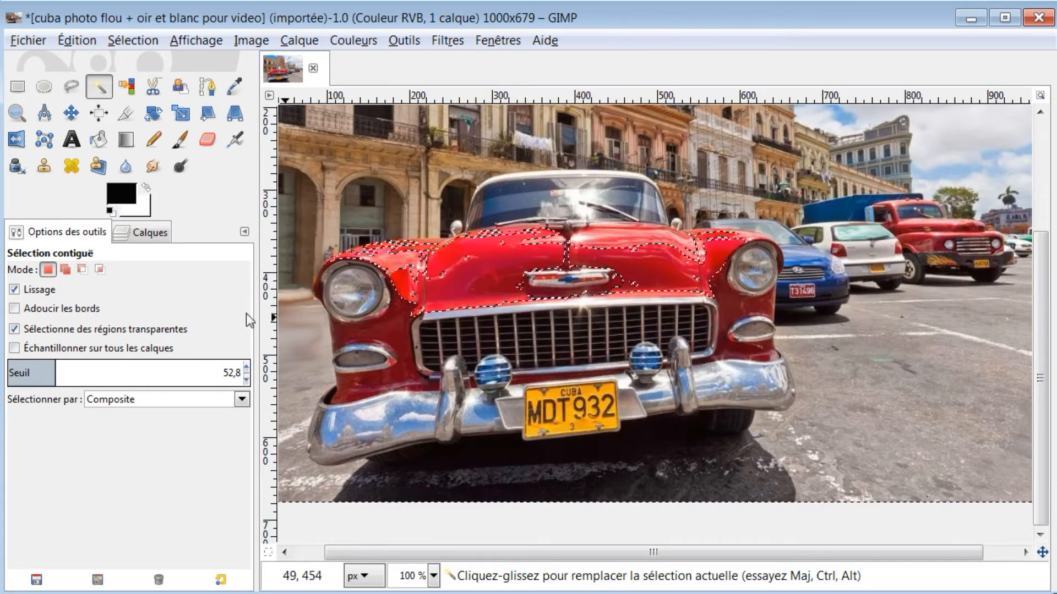
Step: Lower the Fuzzy Select threshold to 39.4 and reselect the red paint of the hood
click(44, 372)
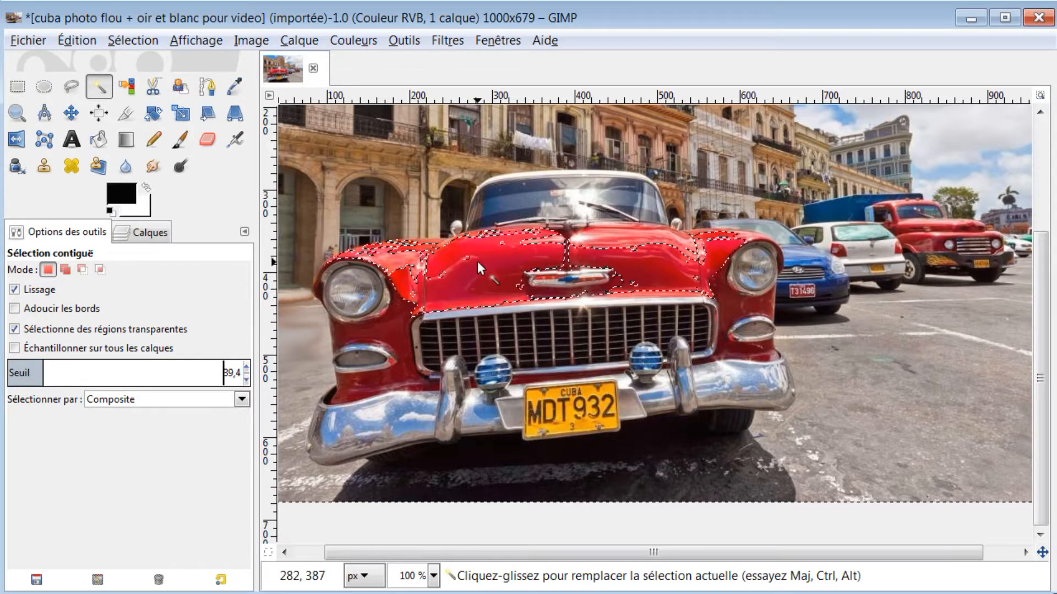
click(656, 278)
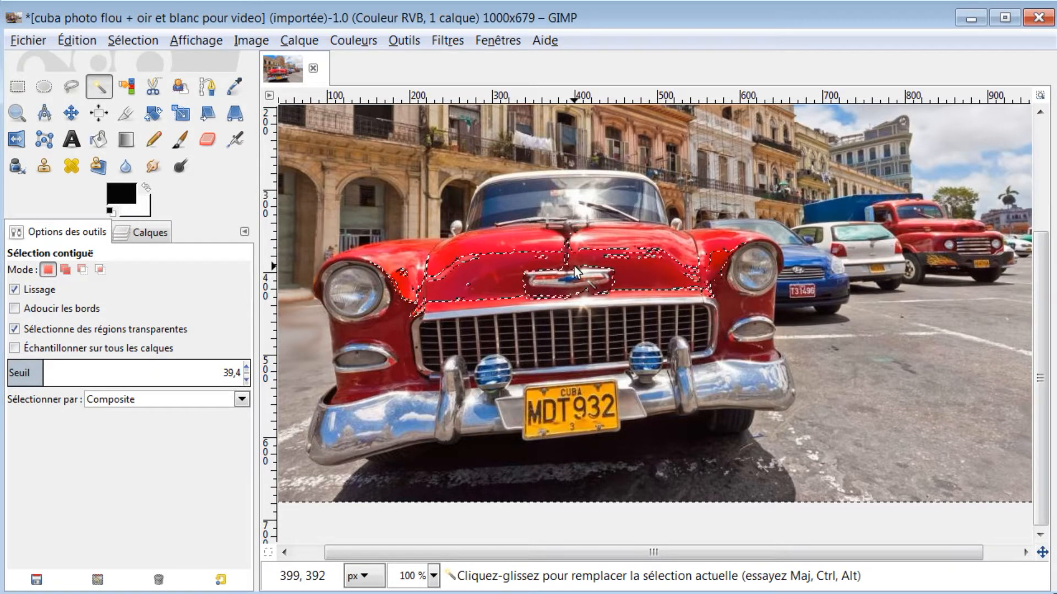
Step: Add the hood's bright highlights, the paint around the emblem and the strip above the grille to the Fuzzy Select selection
scroll(613, 235, up, 3)
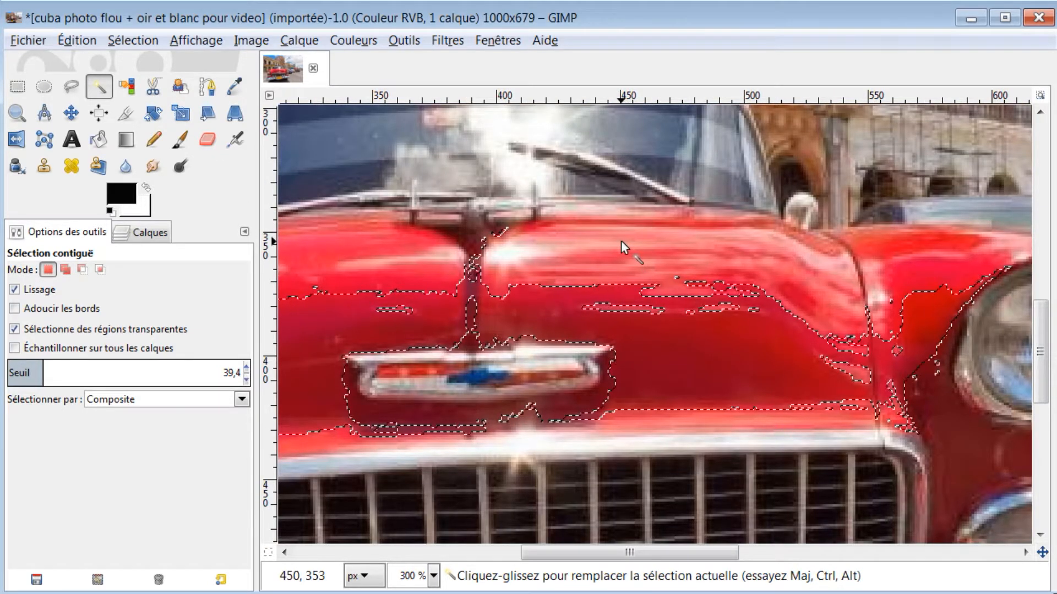
key(ctrl)
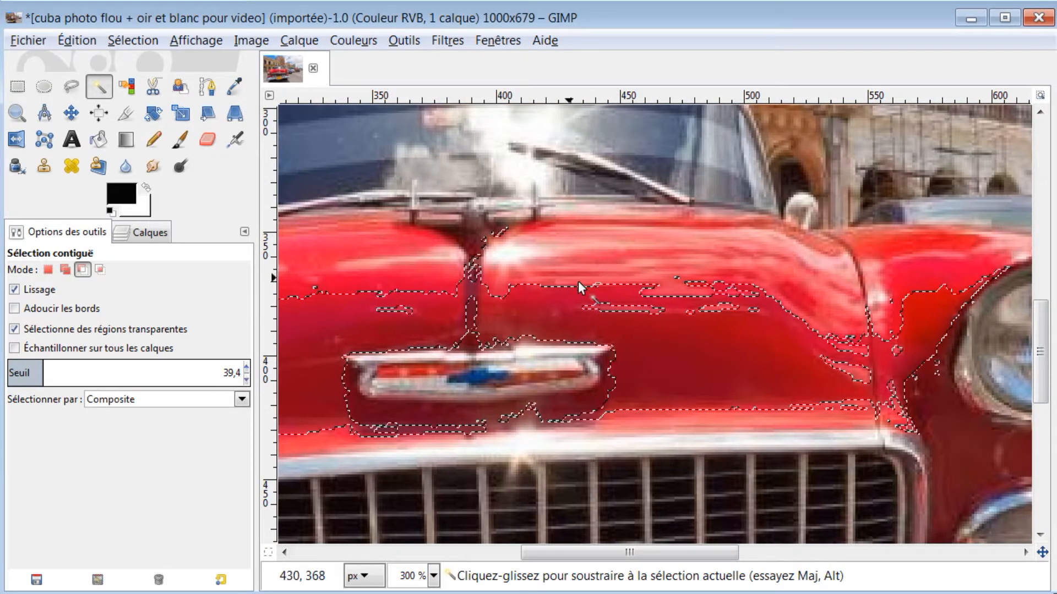
shift+click(605, 251)
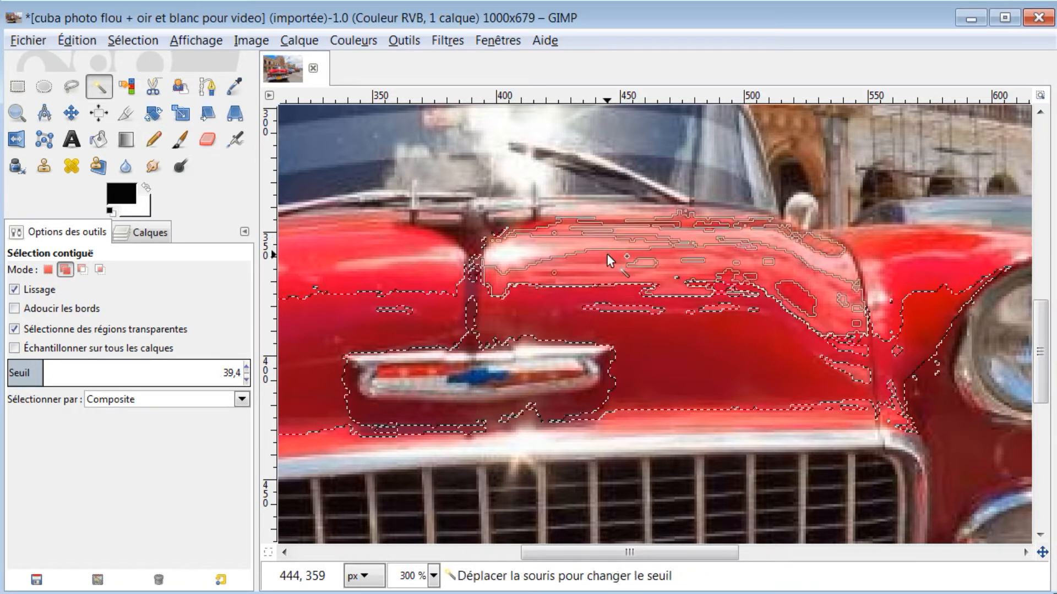
drag(821, 226, 912, 323)
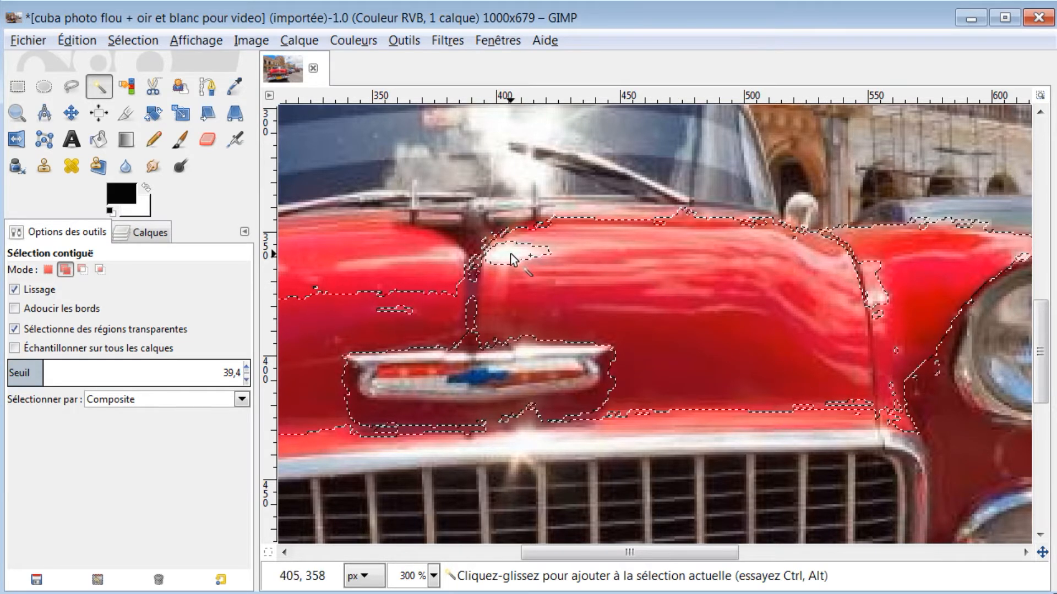
shift+click(391, 409)
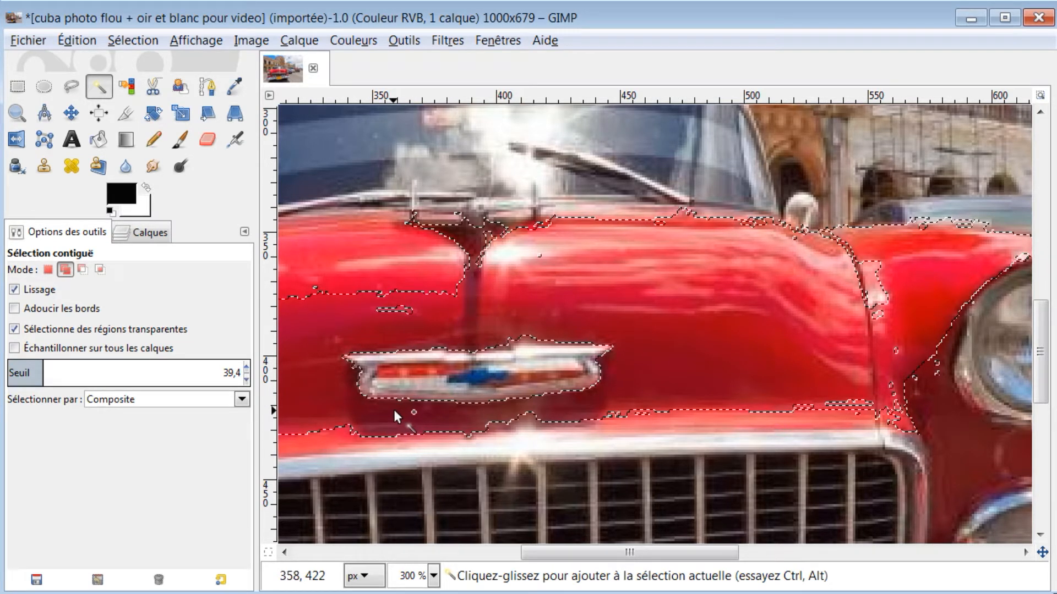
shift+click(685, 422)
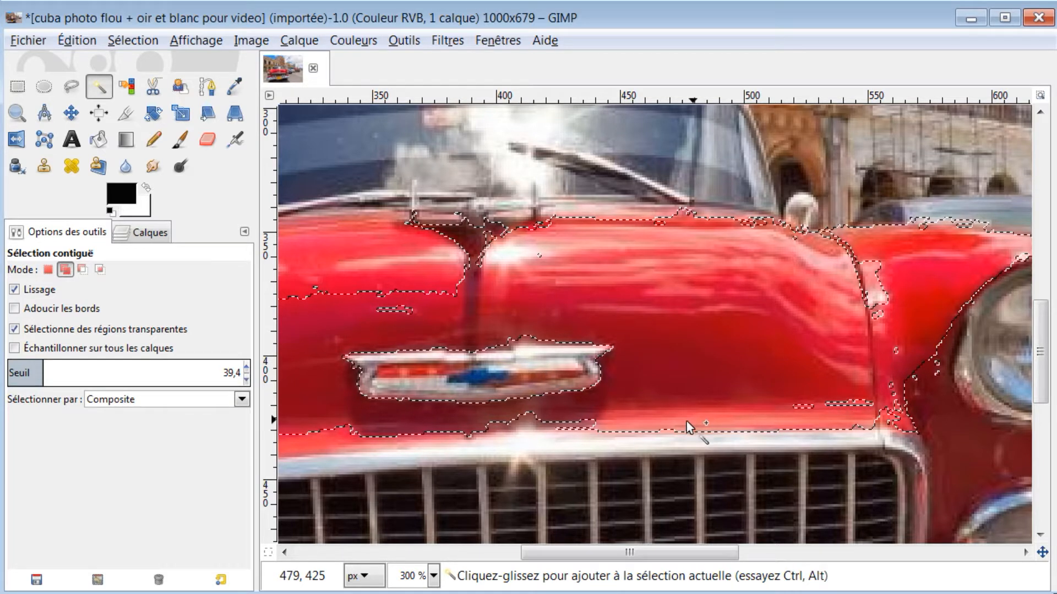
shift+click(324, 444)
Step: Add the unselected upper part of the hood's left half and the left front fender to the selection
ctrl+scroll(375, 347, down, 5)
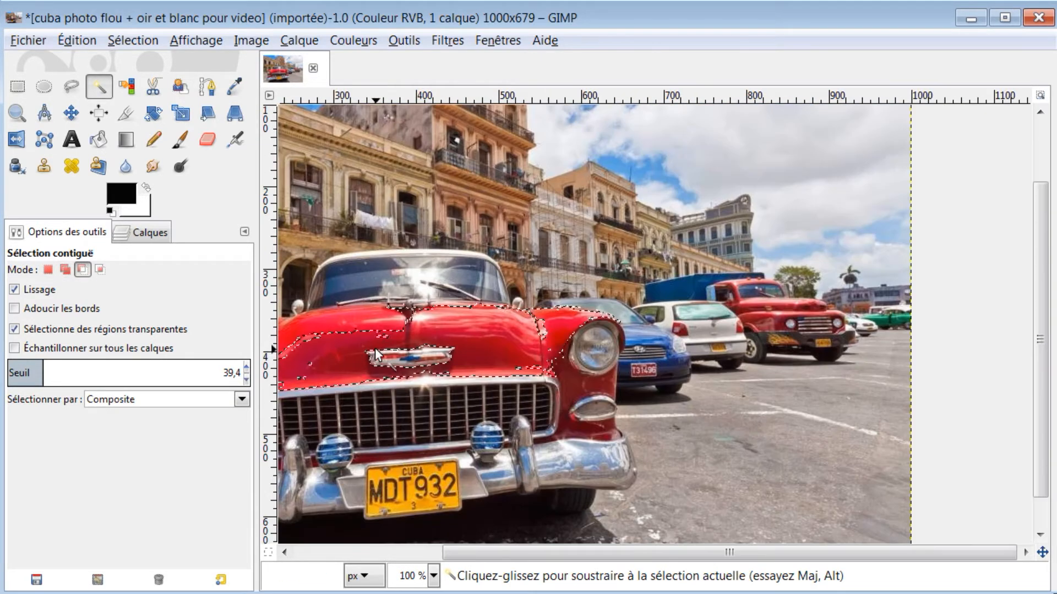
ctrl+scroll(412, 356, up, 4)
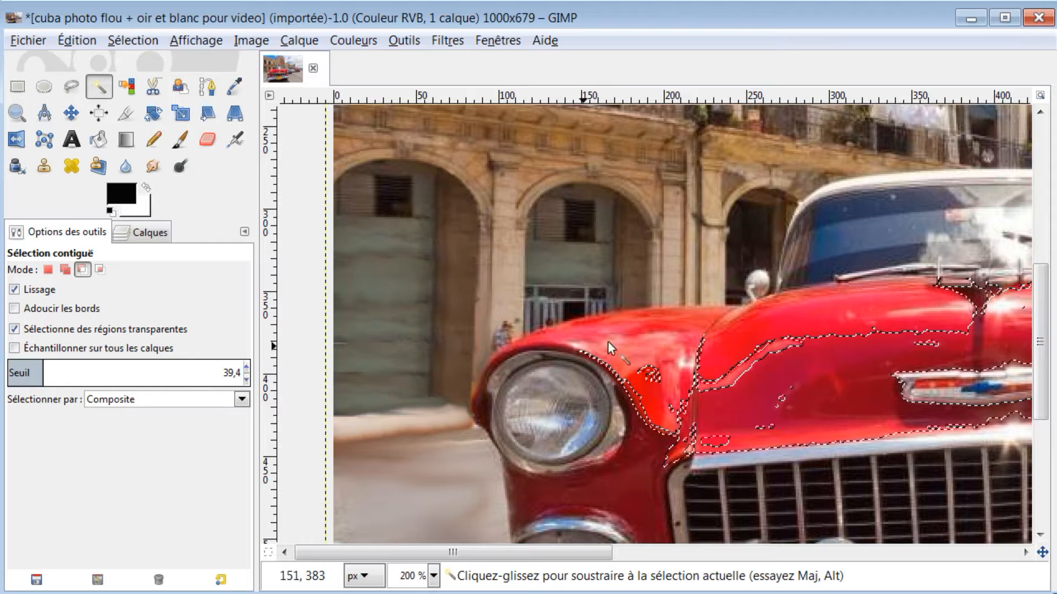
shift+click(658, 327)
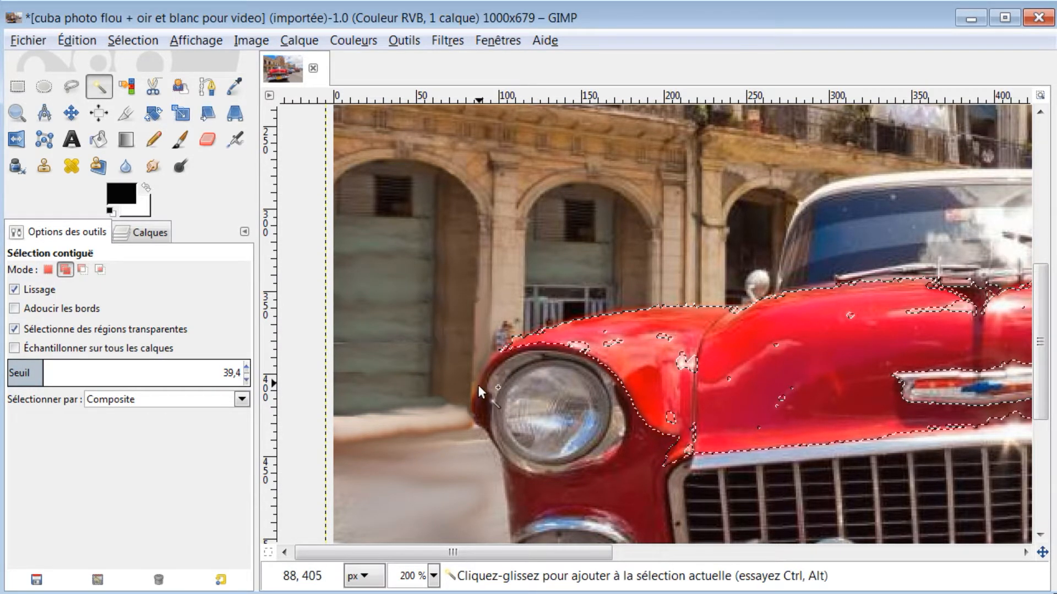
Step: Add the dark red paint around the left headlight to the selection and subtract the building's archway from it
shift+click(477, 408)
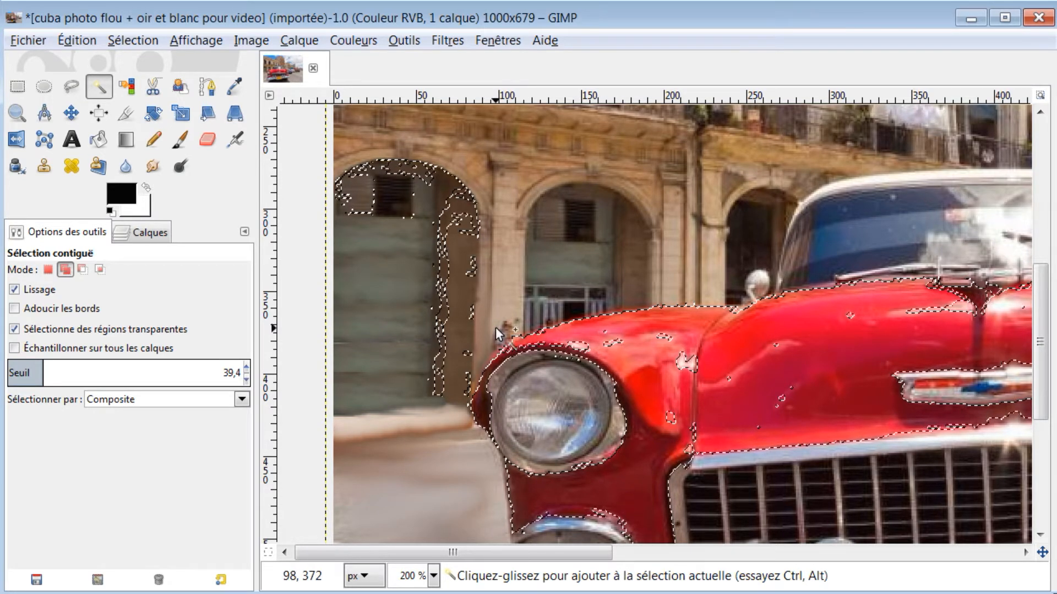
ctrl+click(445, 284)
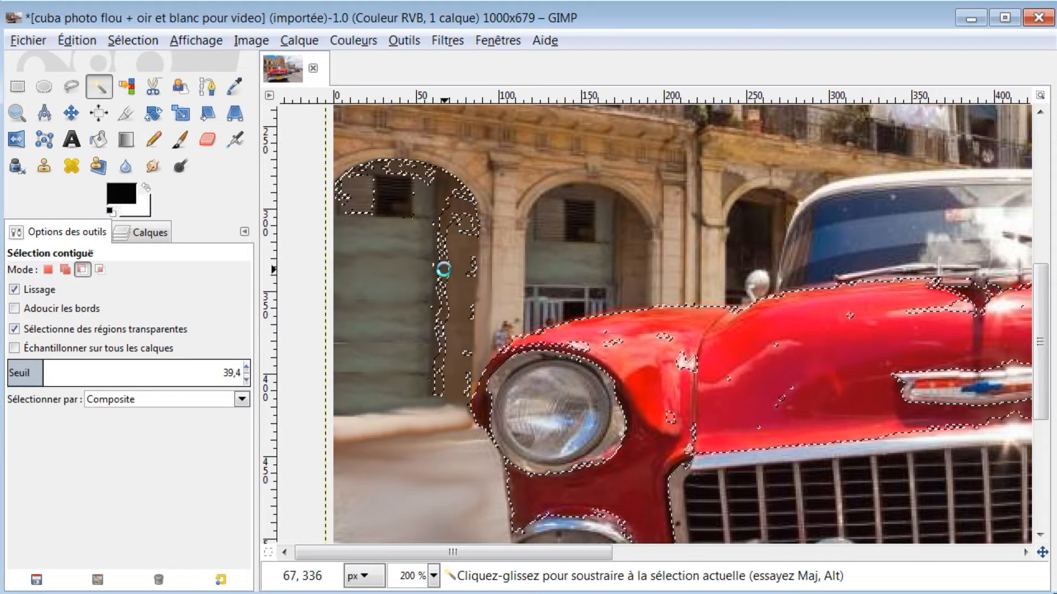
shift+click(639, 471)
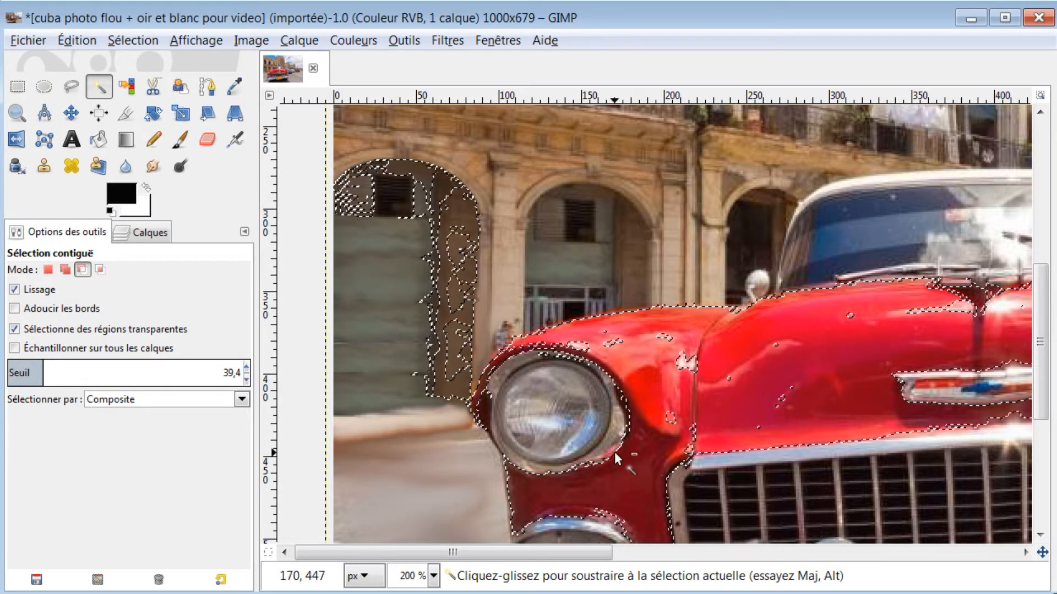
ctrl+click(442, 308)
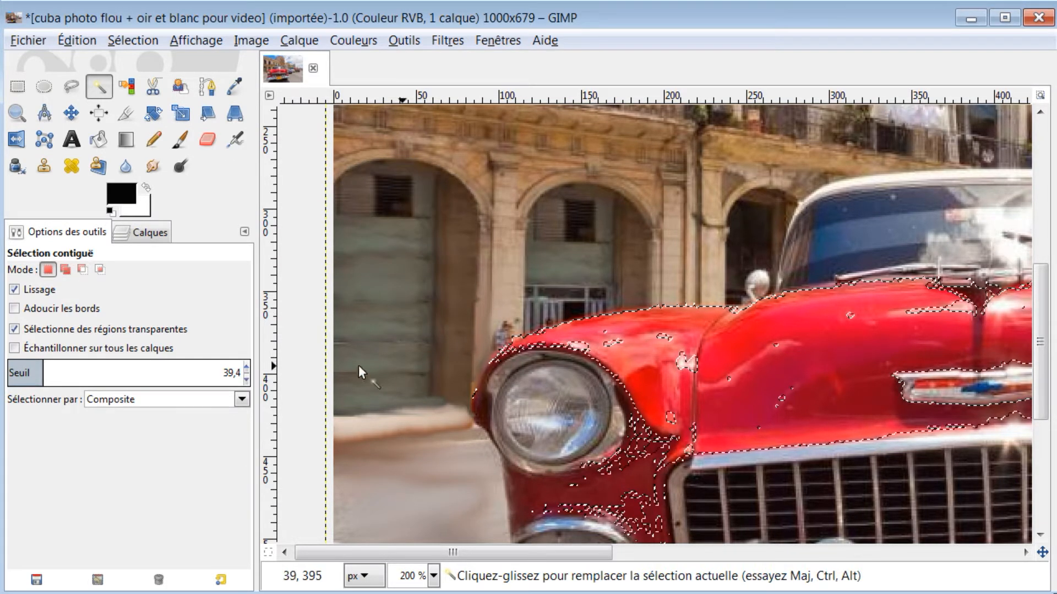
Step: Lower the Fuzzy Select threshold to 26.8 and add the remaining dark red paint below both headlights to the selection
drag(77, 373, 57, 355)
shift+click(624, 477)
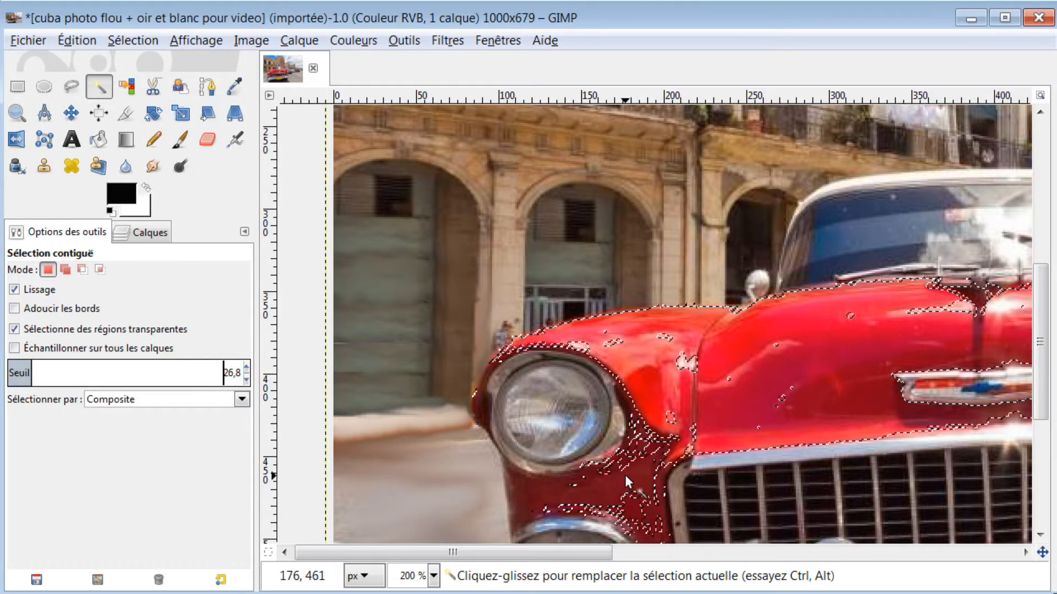
scroll(641, 454, down, 3)
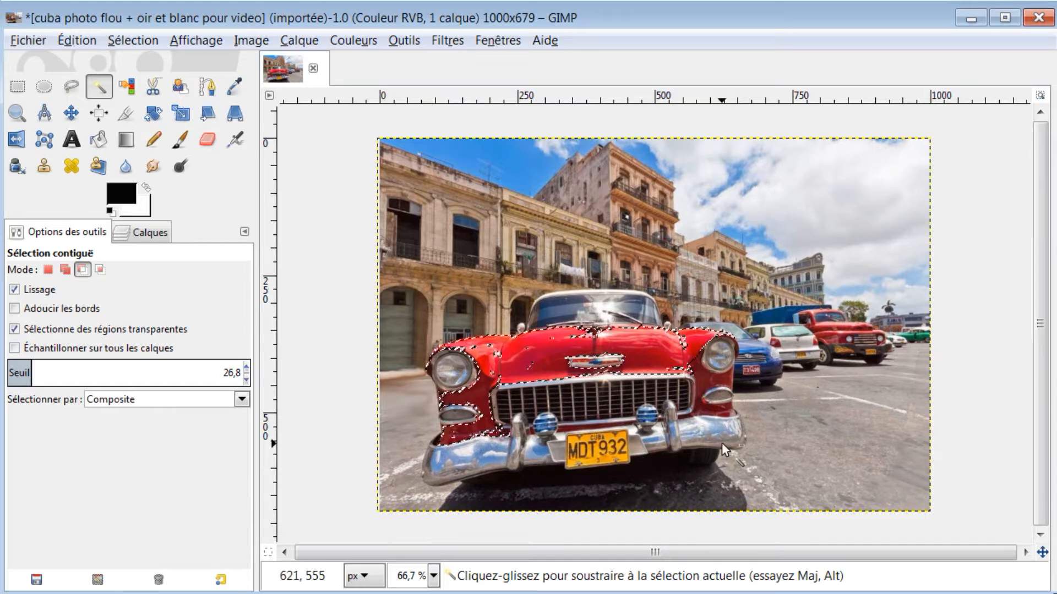
scroll(716, 395, up, 2)
scroll(716, 395, up, 2)
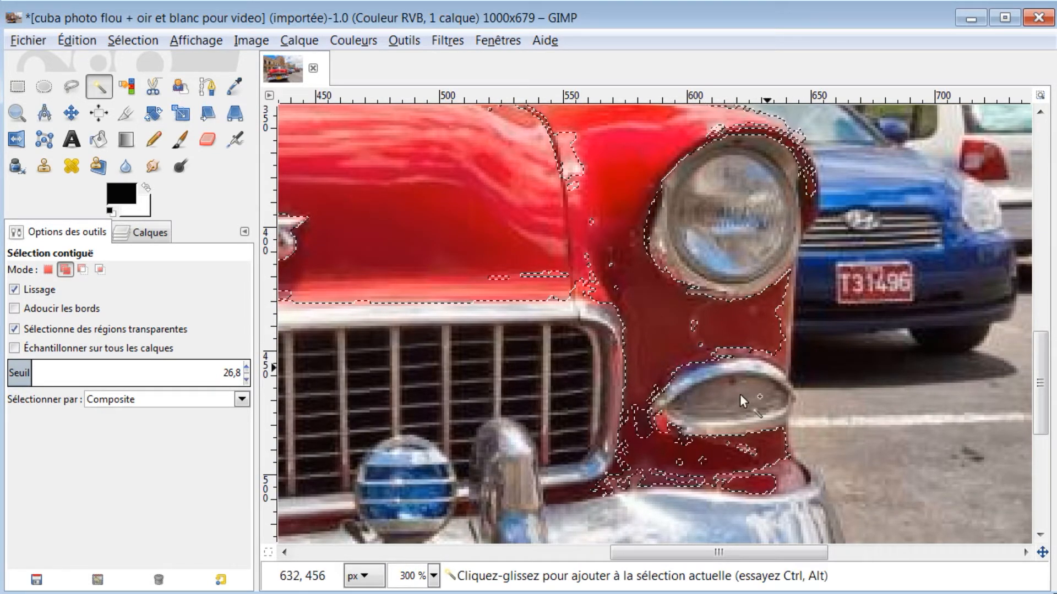
scroll(645, 369, down, 4)
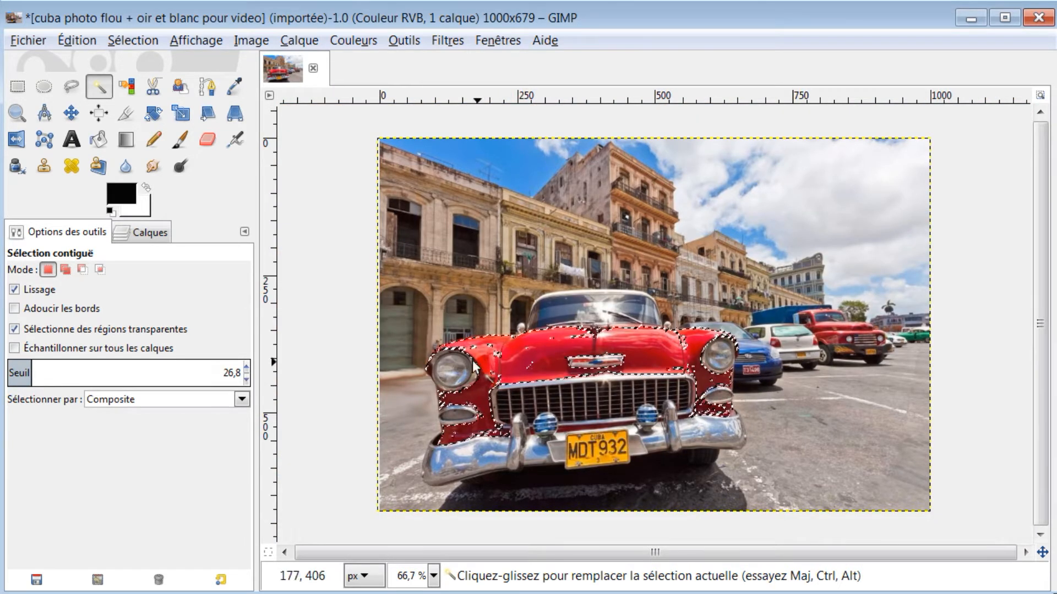
scroll(452, 342, down, 1)
scroll(452, 345, up, 1)
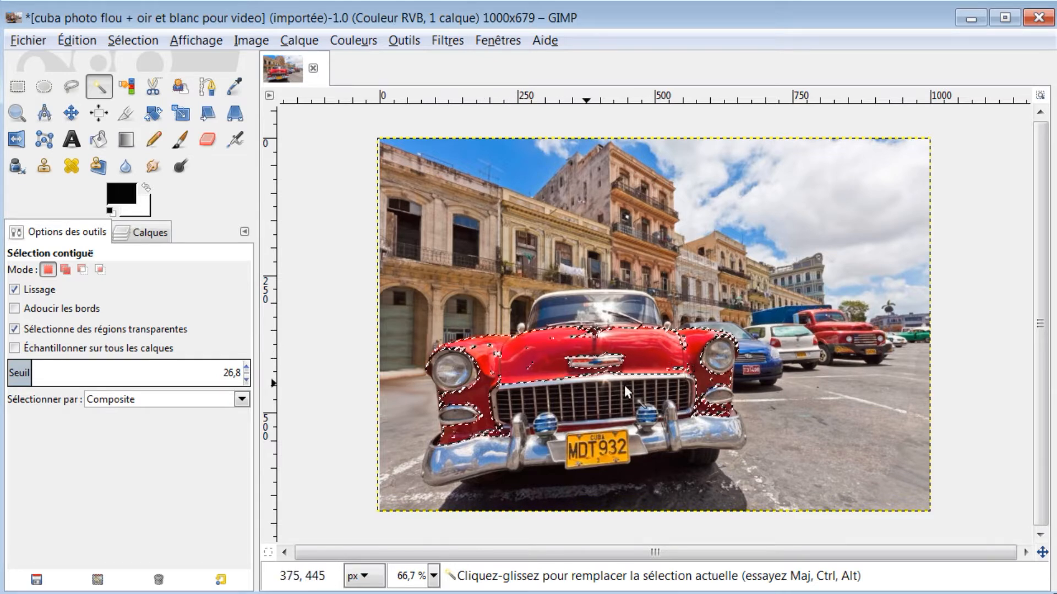
Step: Colorize the selected car paint, trying a green hue of 96 and applying a teal colour
click(345, 40)
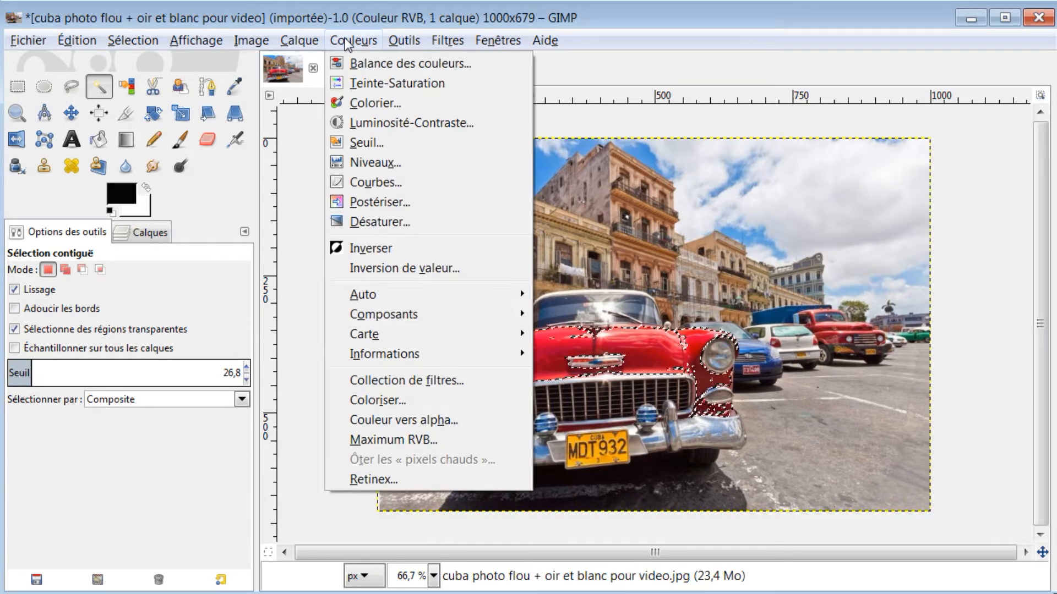
click(359, 102)
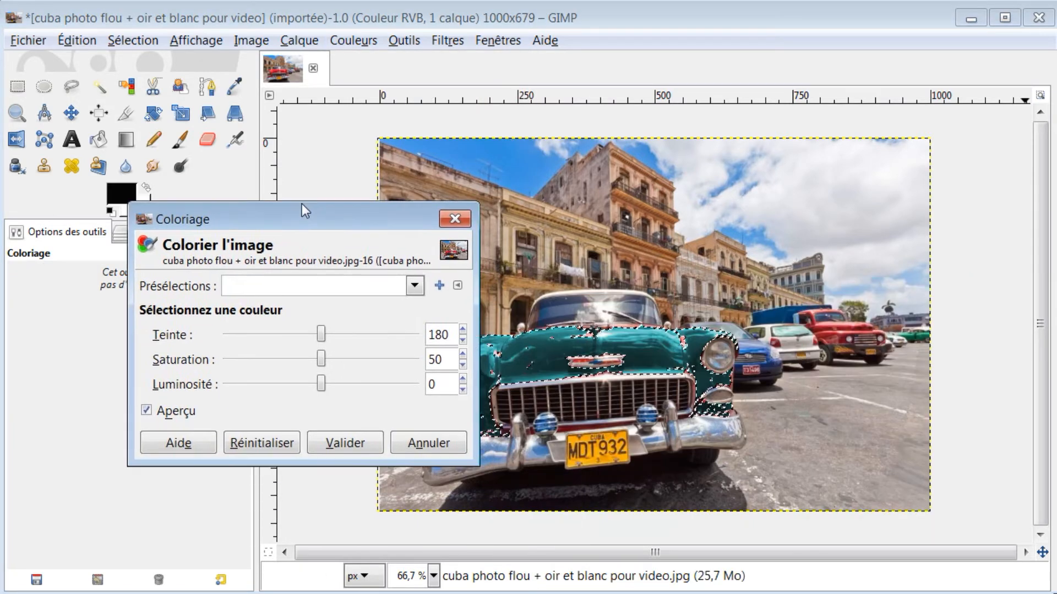
drag(299, 213, 248, 122)
drag(268, 237, 221, 236)
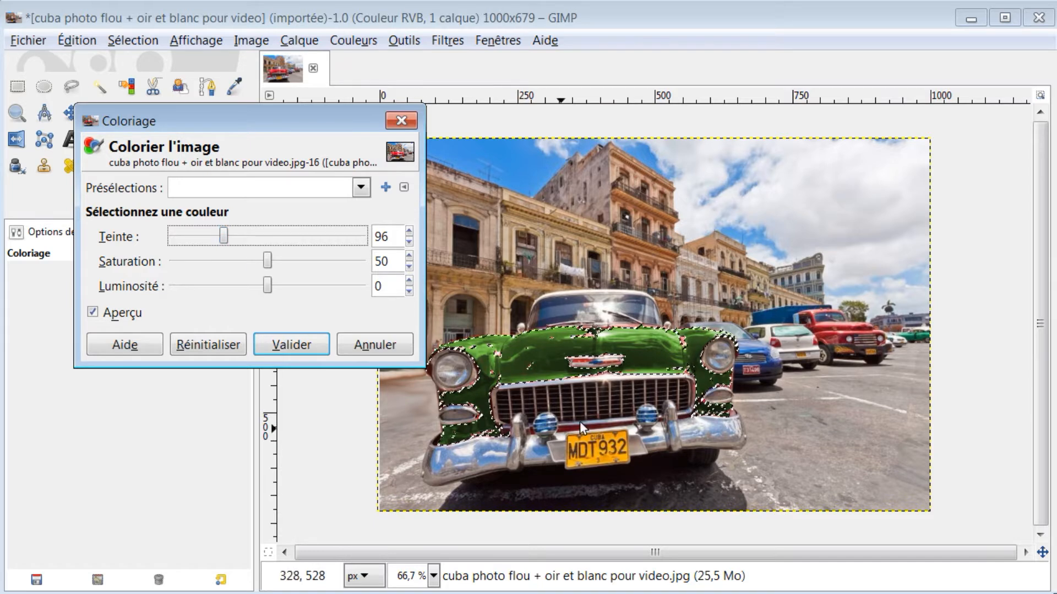
click(279, 344)
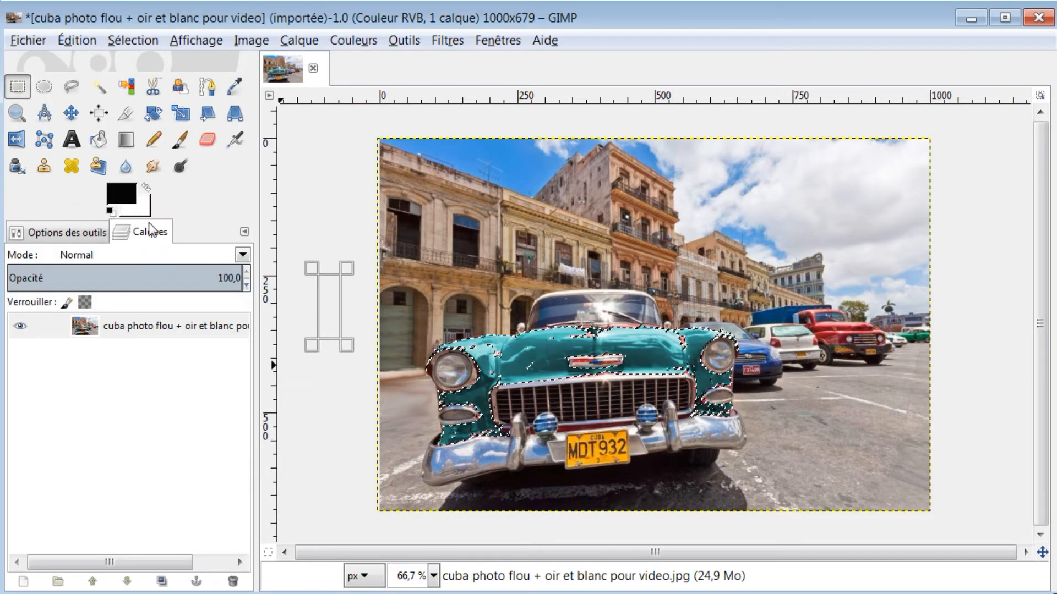
Step: Clear the selection around the car paint and switch back to the Fuzzy Select tool with its options shown
click(327, 226)
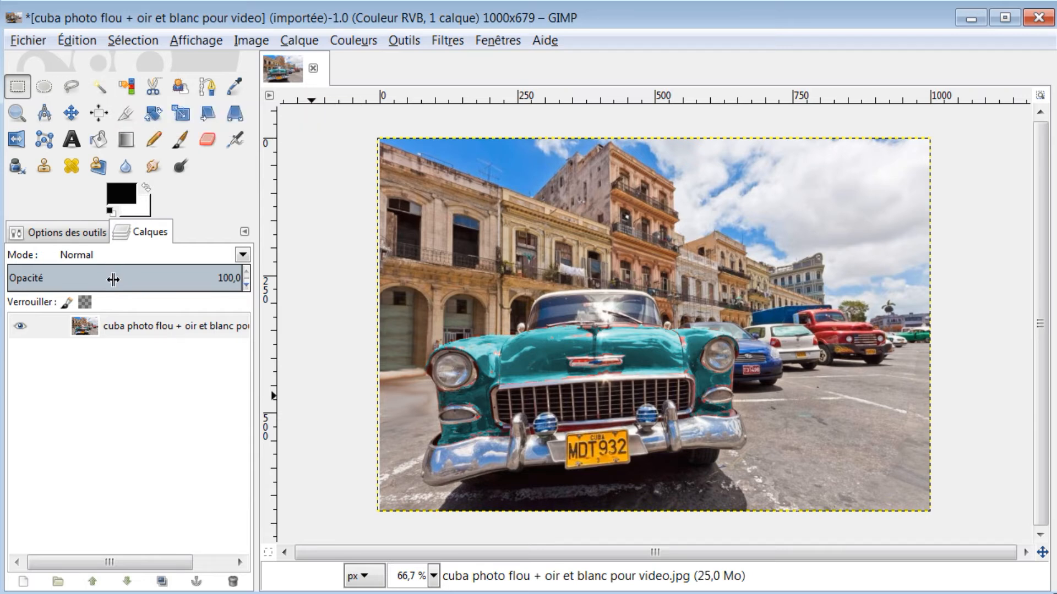
click(70, 237)
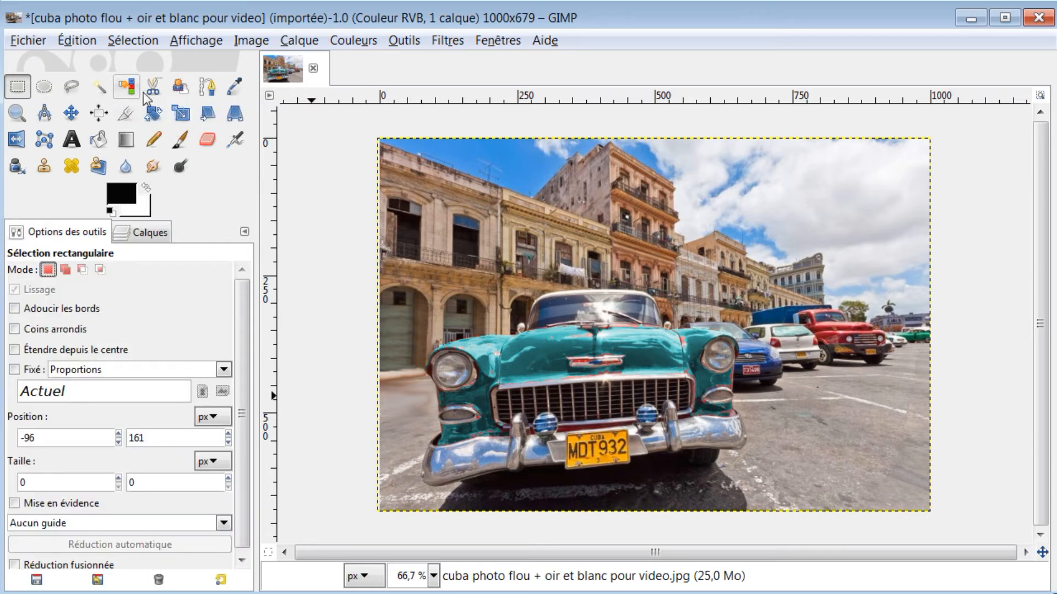
click(99, 87)
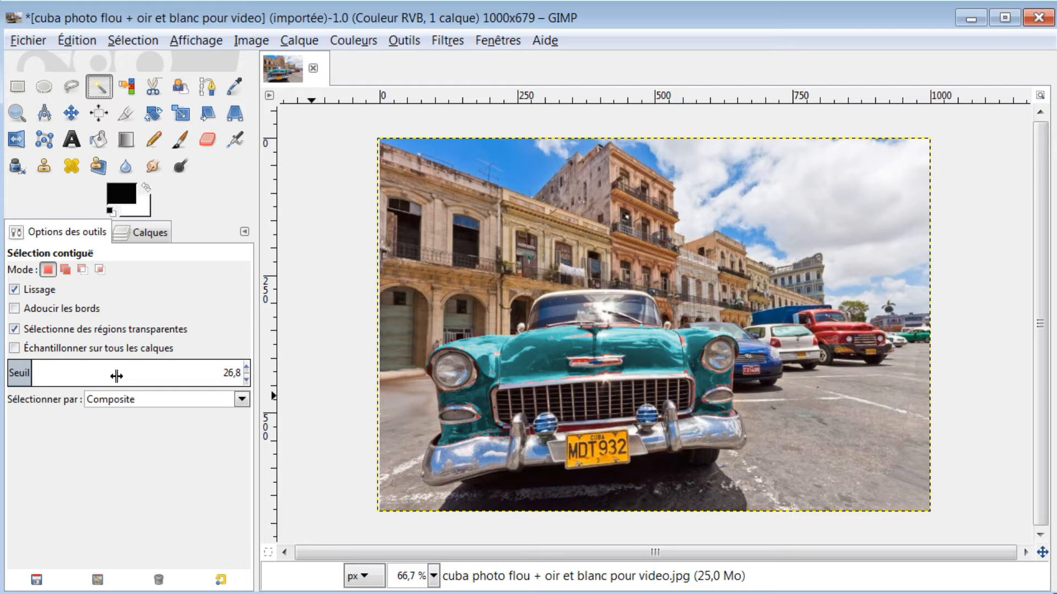